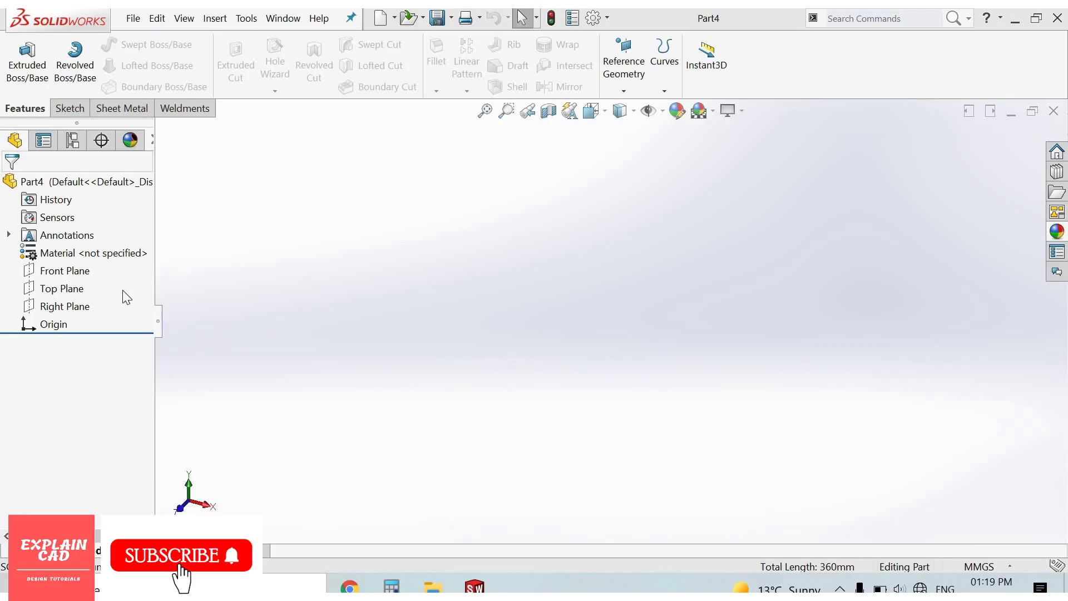
# Sketch a center rectangle from the origin on the Top Plane and exit the sketch
pyautogui.click(73, 289)
pyautogui.click(79, 271)
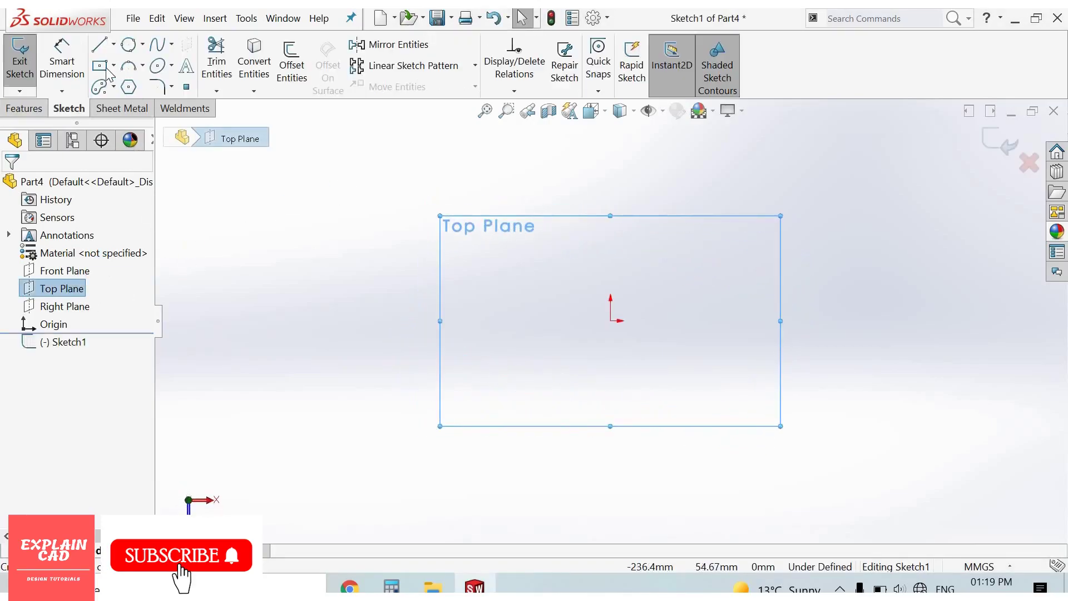
pyautogui.click(610, 320)
pyautogui.click(765, 431)
pyautogui.rightClick(387, 333)
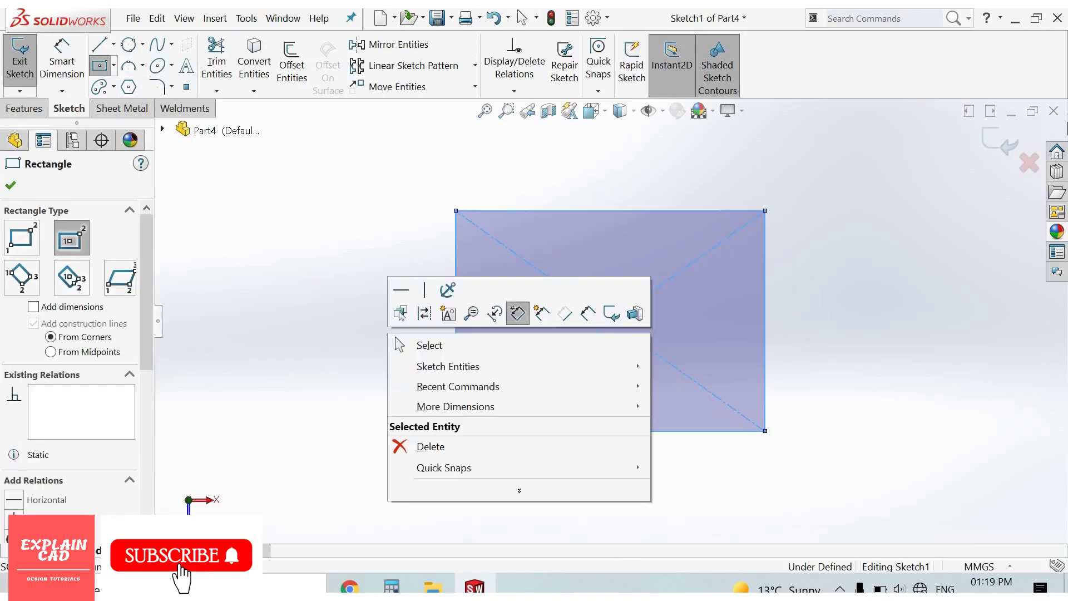
pyautogui.click(418, 343)
pyautogui.click(20, 57)
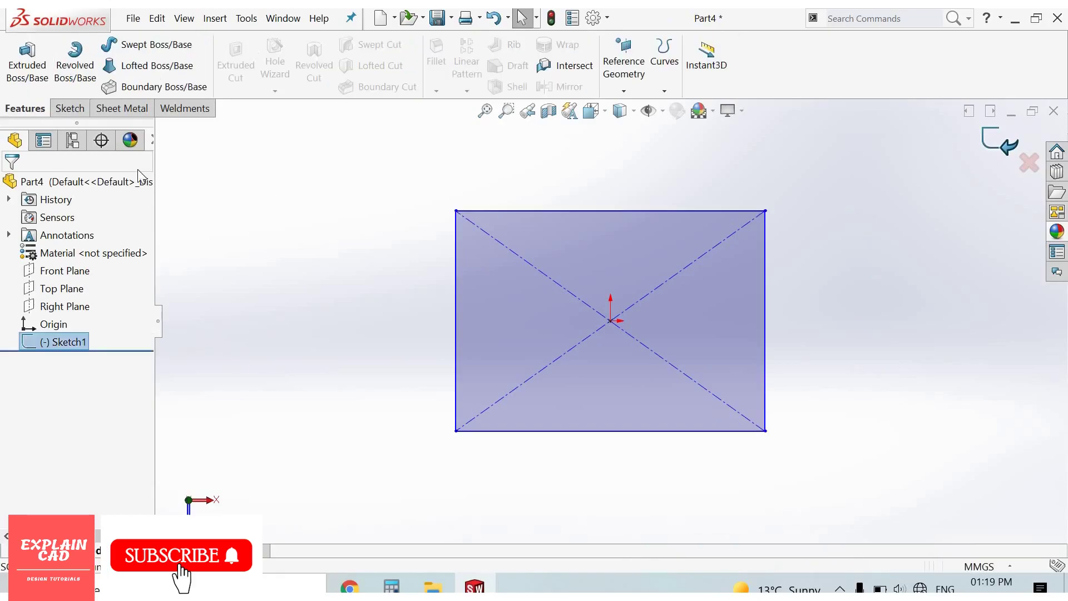
# Extrude the rectangle as a Blind 50 mm boss into a solid block
pyautogui.click(28, 60)
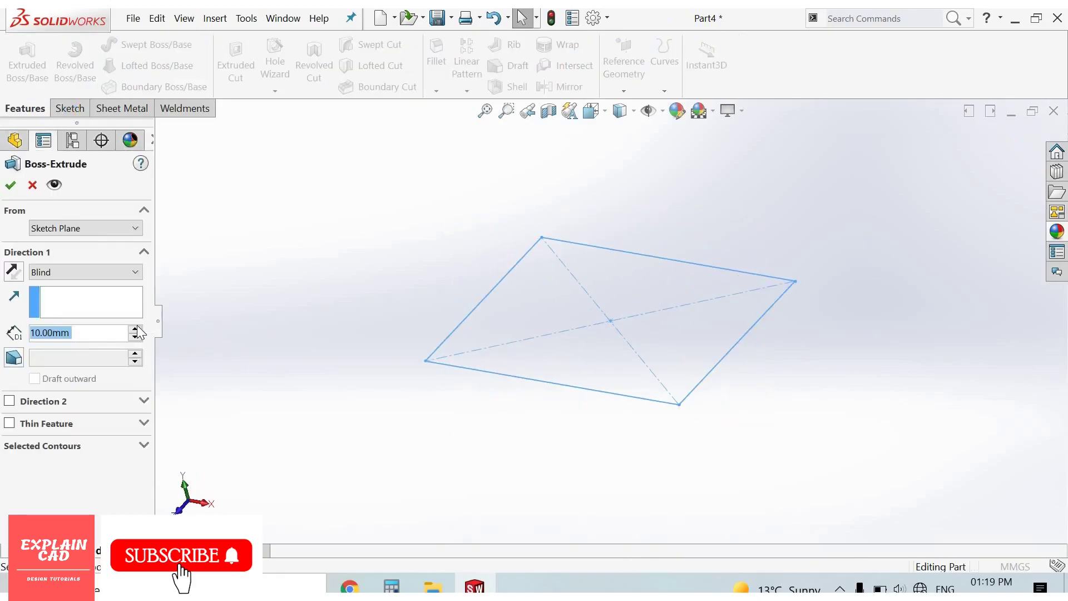
pyautogui.click(134, 330)
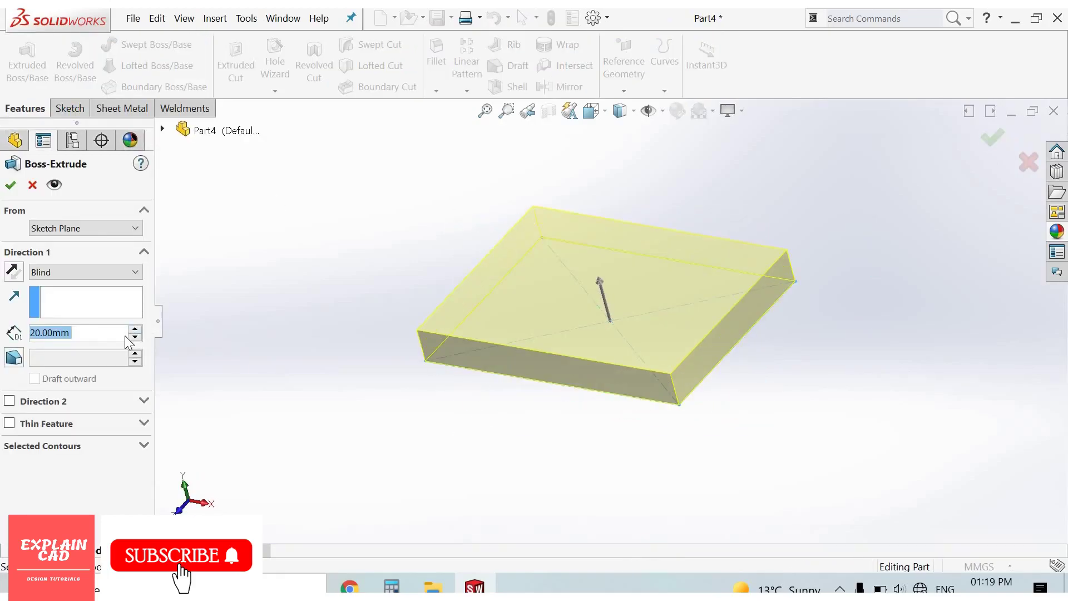
pyautogui.write('50')
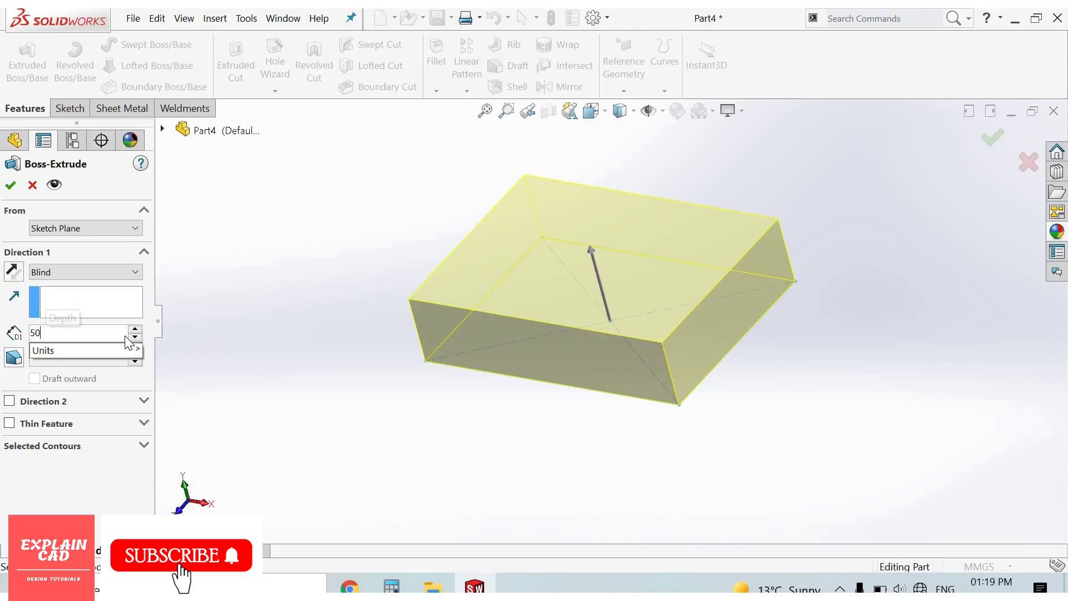
pyautogui.press('Return')
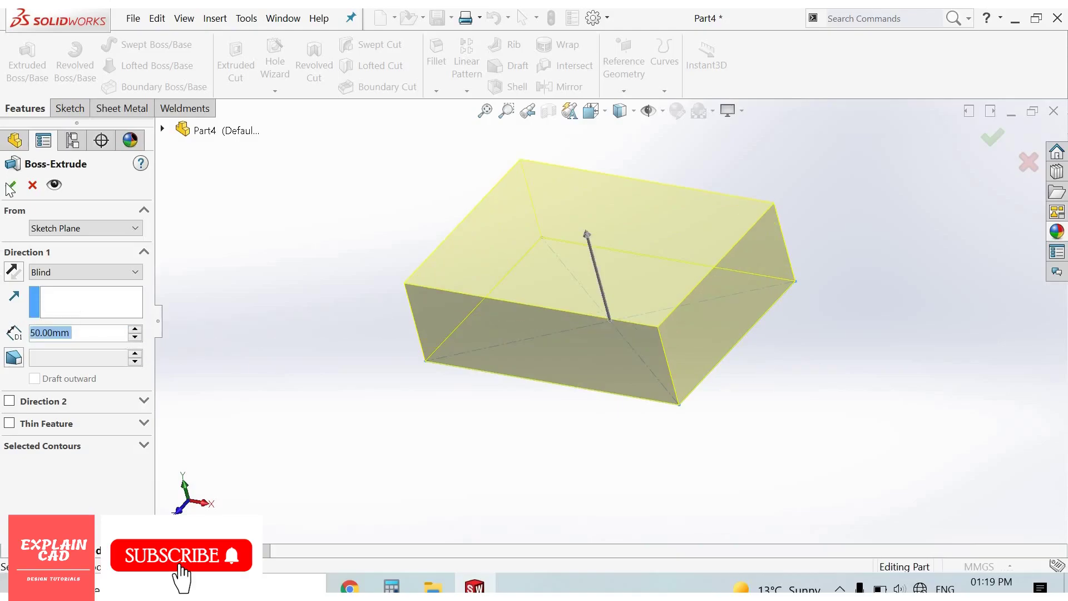
pyautogui.press('Return')
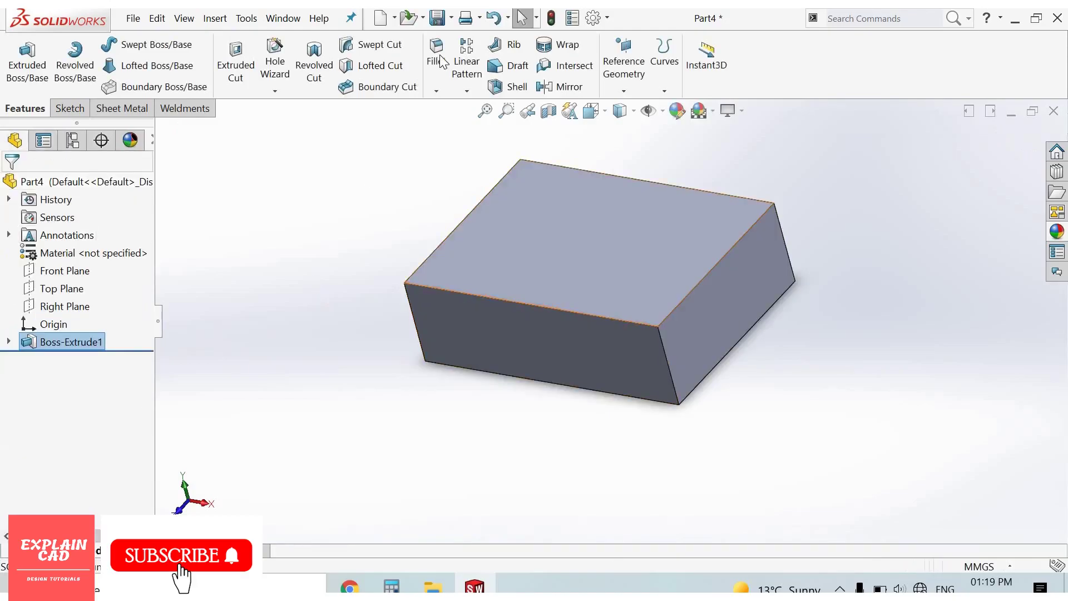
# Fillet the front, right, back and left top edges with a 20 mm constant radius
pyautogui.click(438, 58)
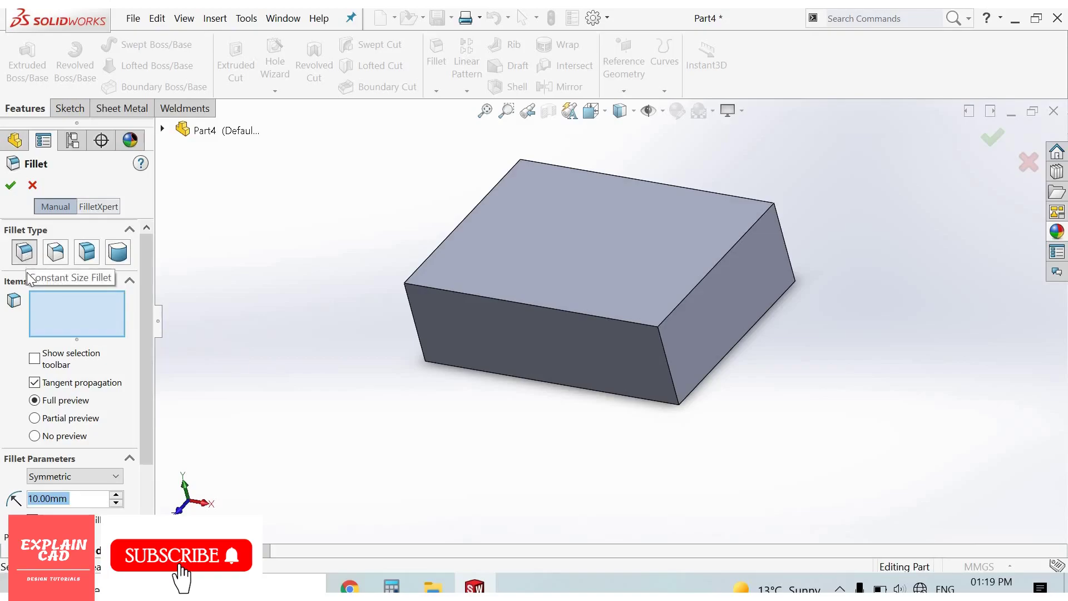
pyautogui.click(522, 303)
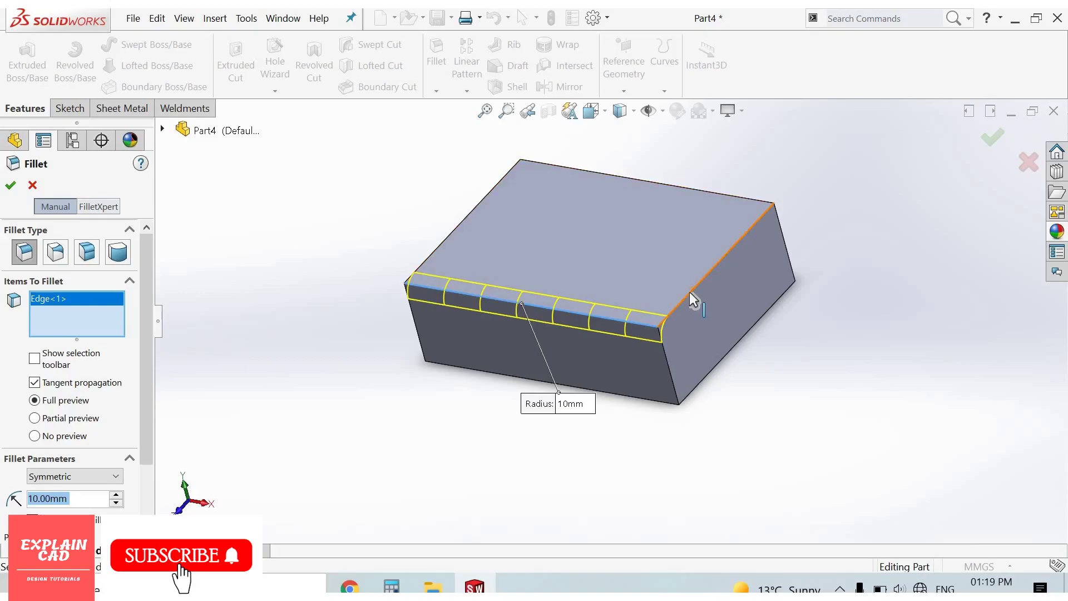
pyautogui.click(720, 194)
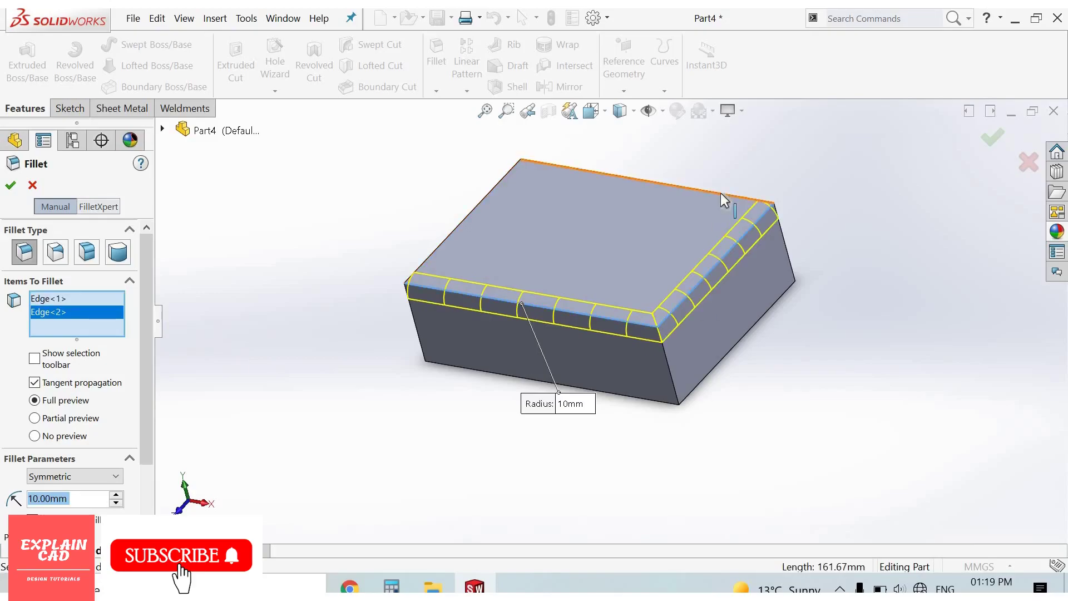
pyautogui.click(720, 194)
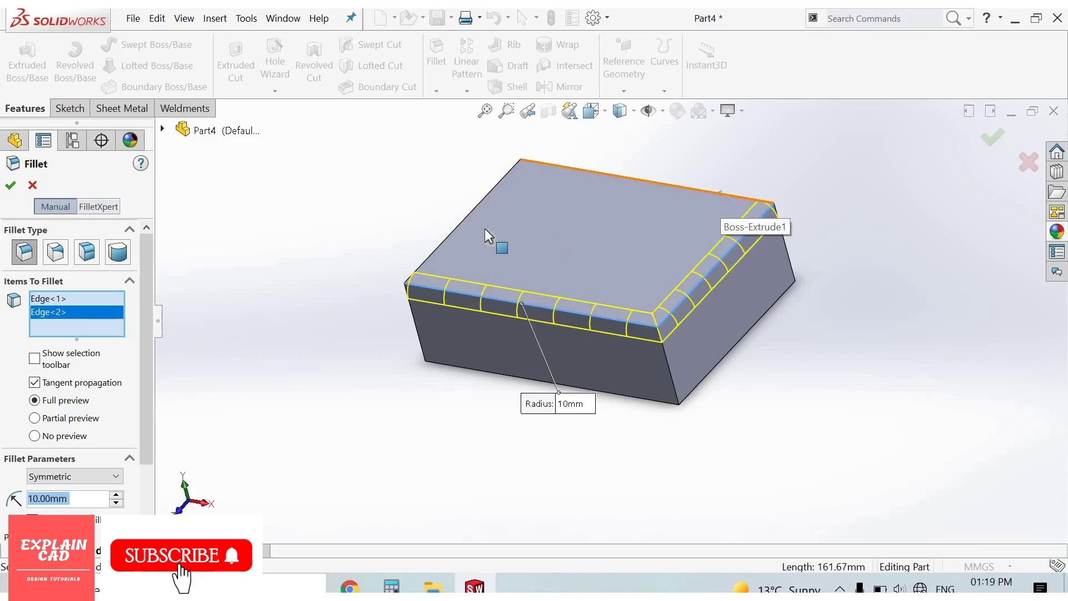
pyautogui.click(455, 227)
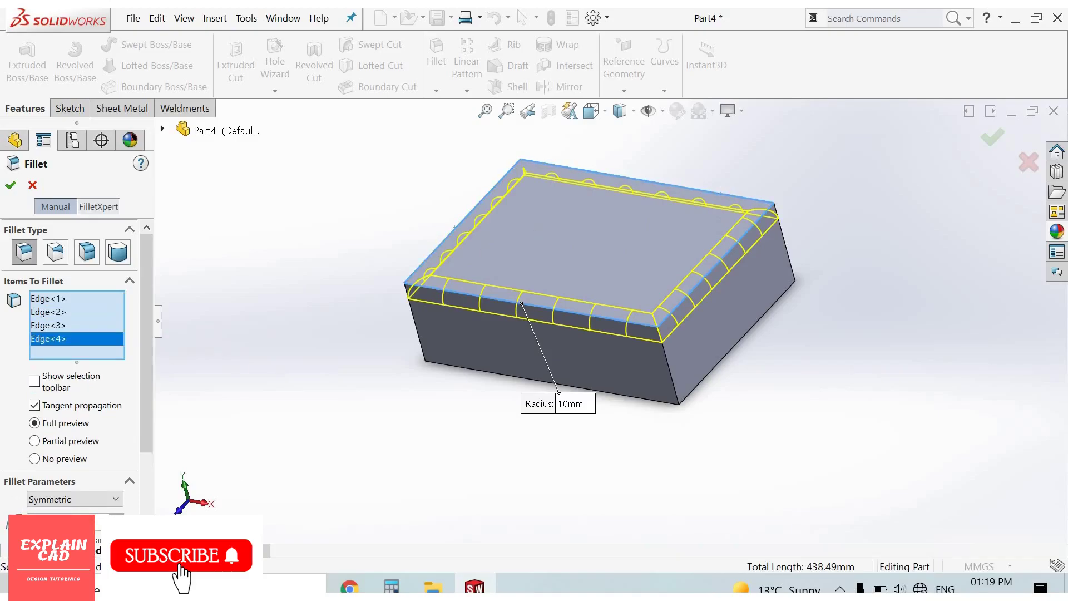
pyautogui.click(125, 520)
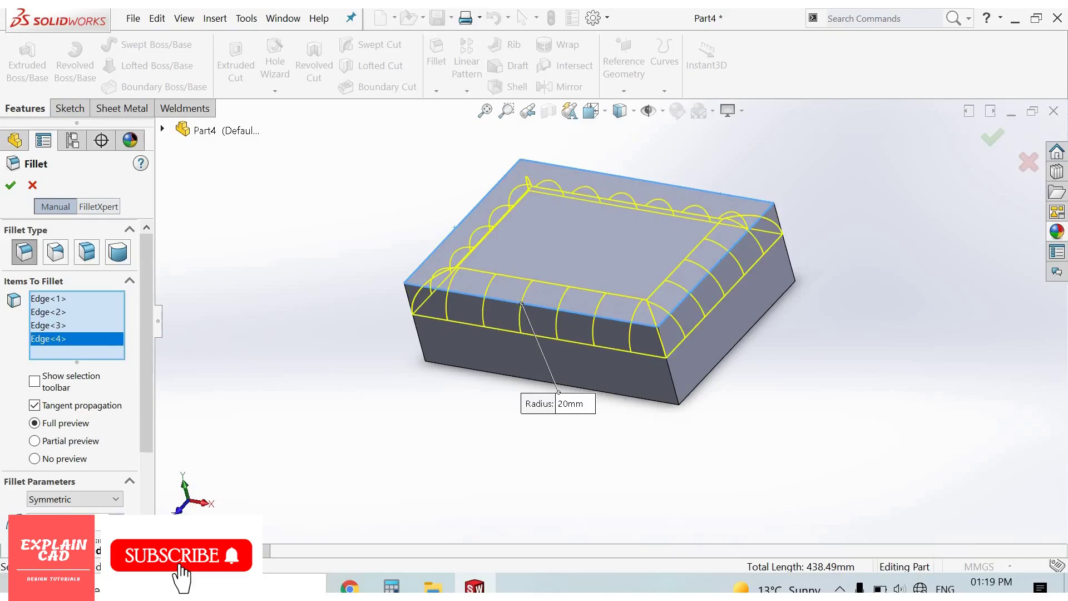
pyautogui.click(10, 185)
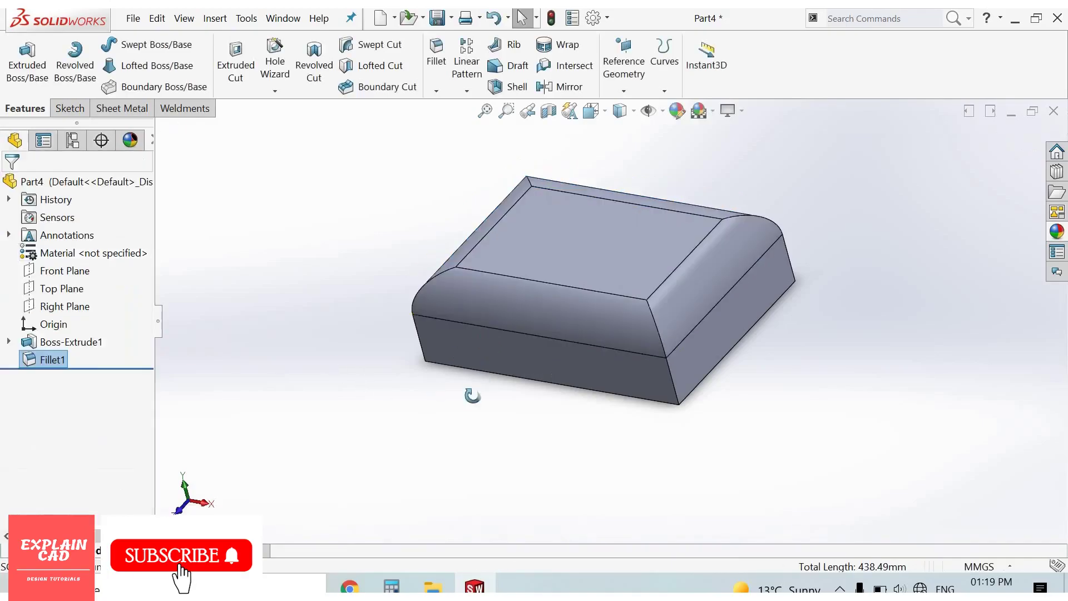
# Delete the Fillet1 feature from the FeatureManager tree
pyautogui.moveTo(467, 392); pyautogui.dragTo(361, 191, button='middle')
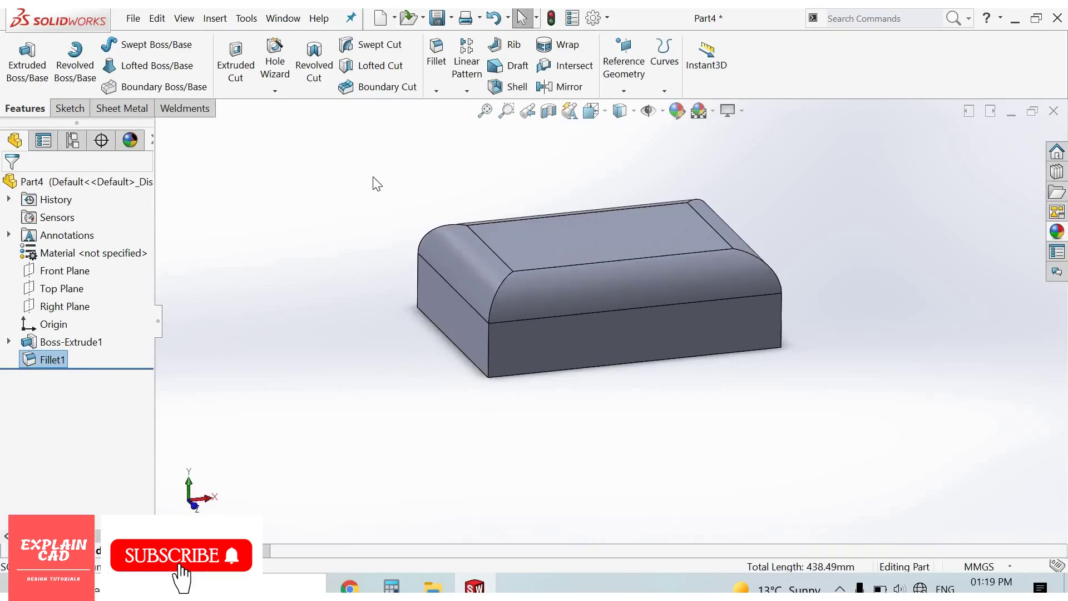
pyautogui.click(58, 364)
pyautogui.press('BackSpace')
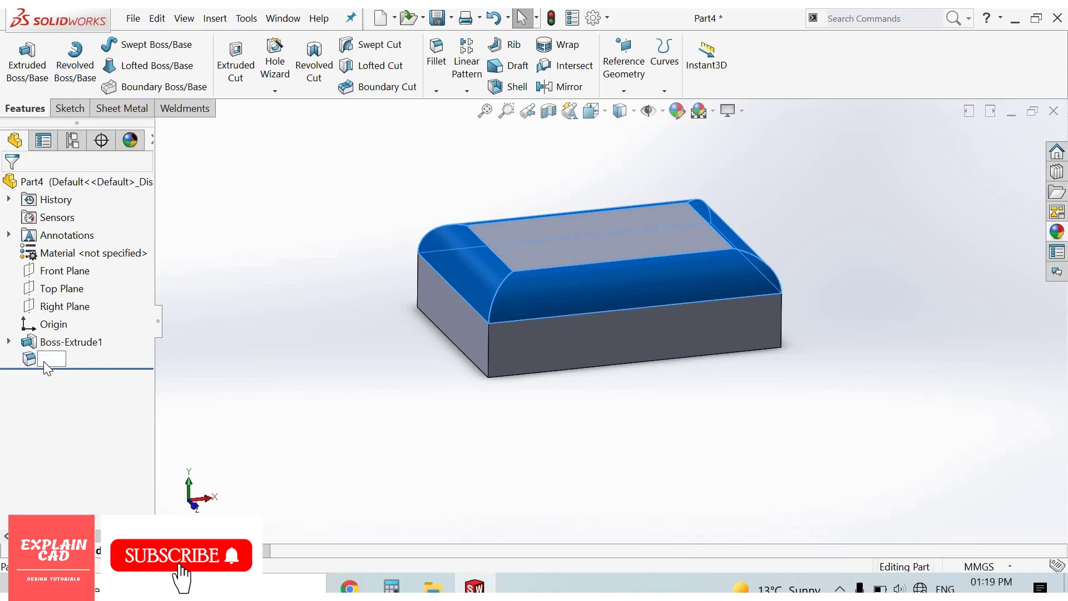
pyautogui.press('Escape')
pyautogui.click(43, 361)
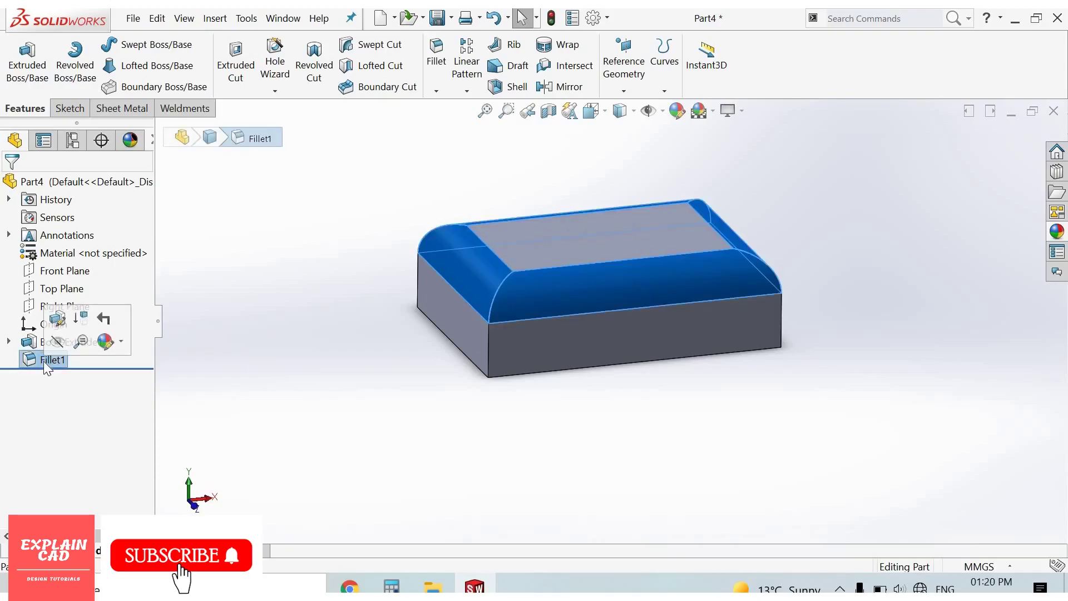
pyautogui.press('Delete')
pyautogui.press('Return')
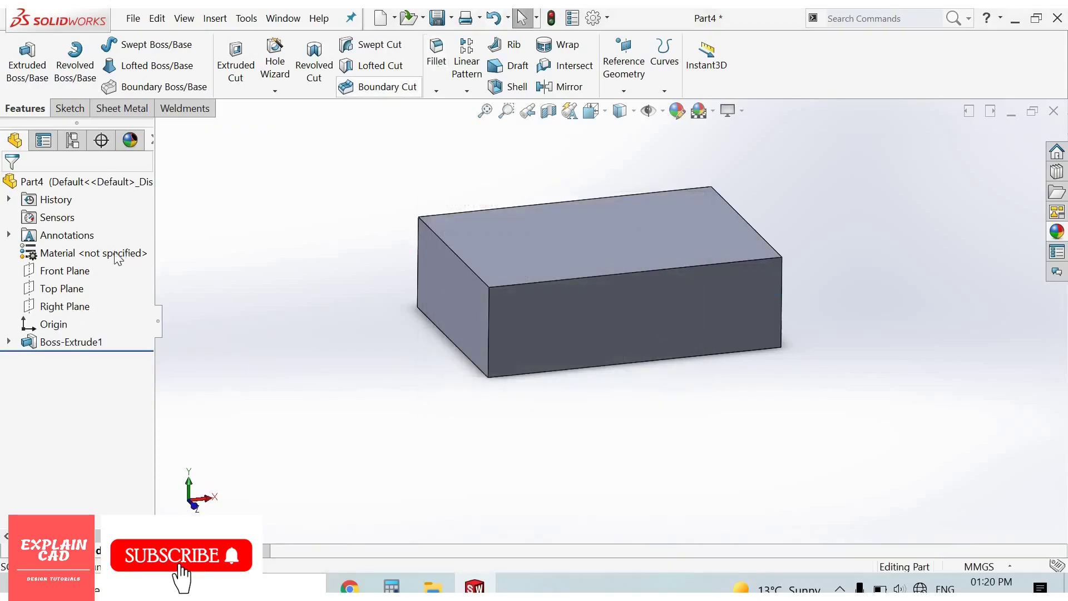
pyautogui.press('Return')
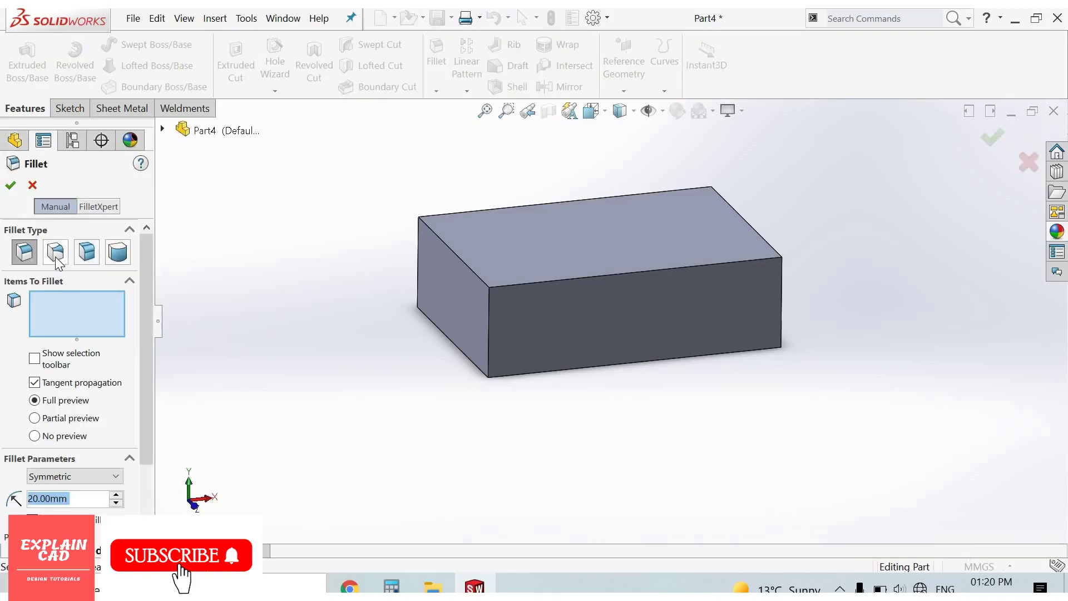
# Add a variable-size fillet on the top front edge, from 10 mm to 25 mm
pyautogui.click(56, 261)
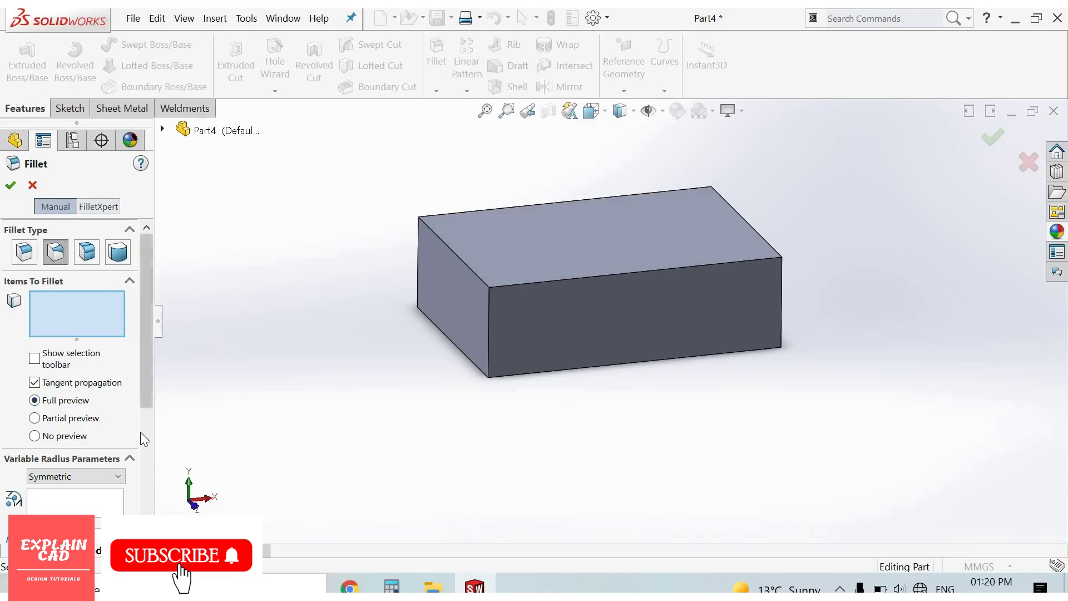
pyautogui.scroll(-3, 141, 431)
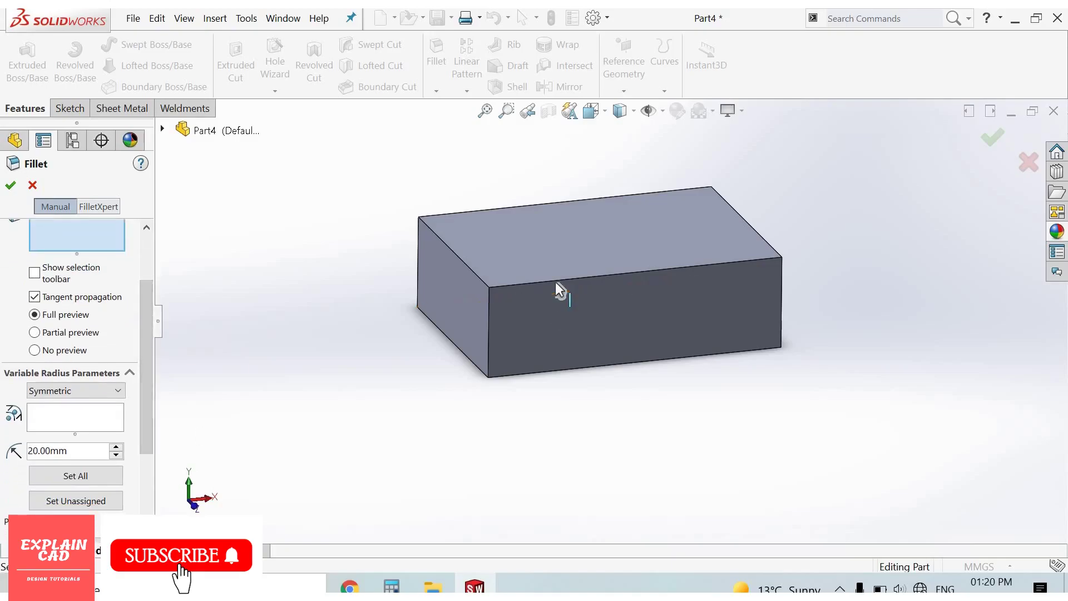
pyautogui.click(555, 283)
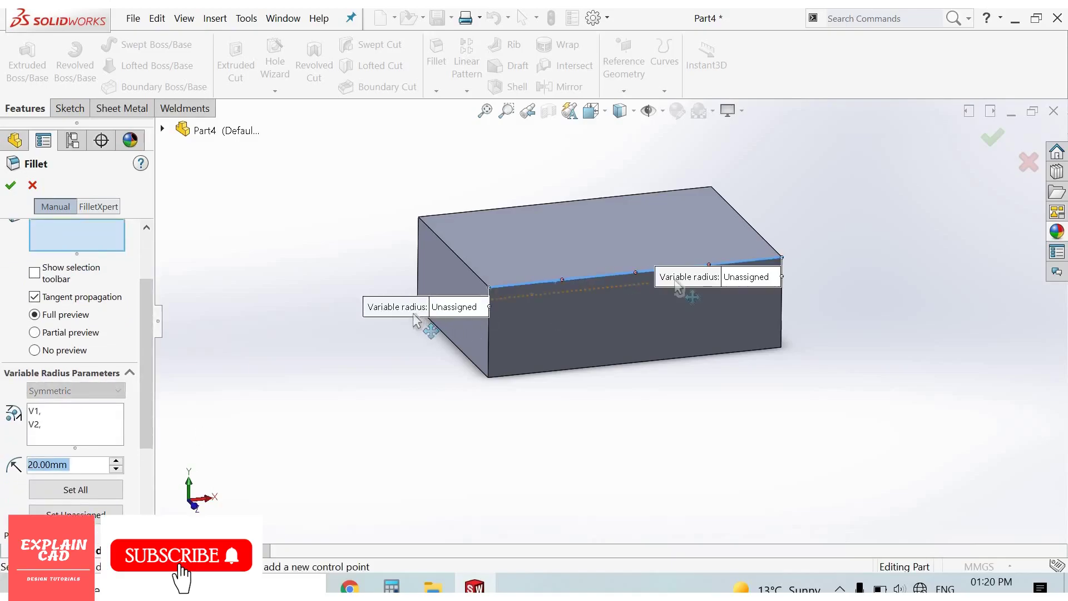
pyautogui.moveTo(782, 209); pyautogui.dragTo(376, 300, button='middle')
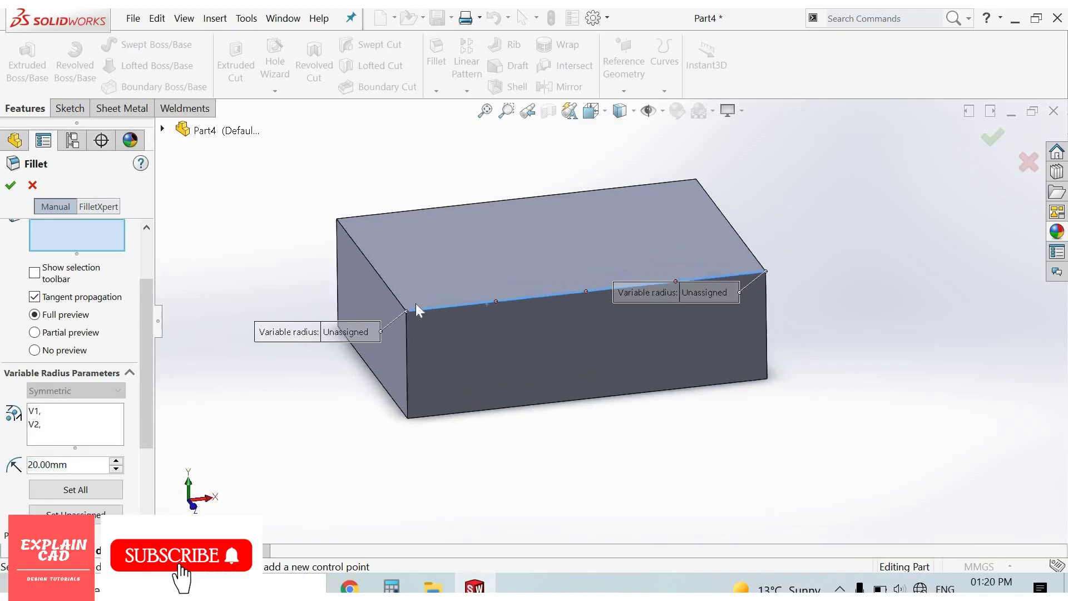
pyautogui.scroll(-3, 346, 301)
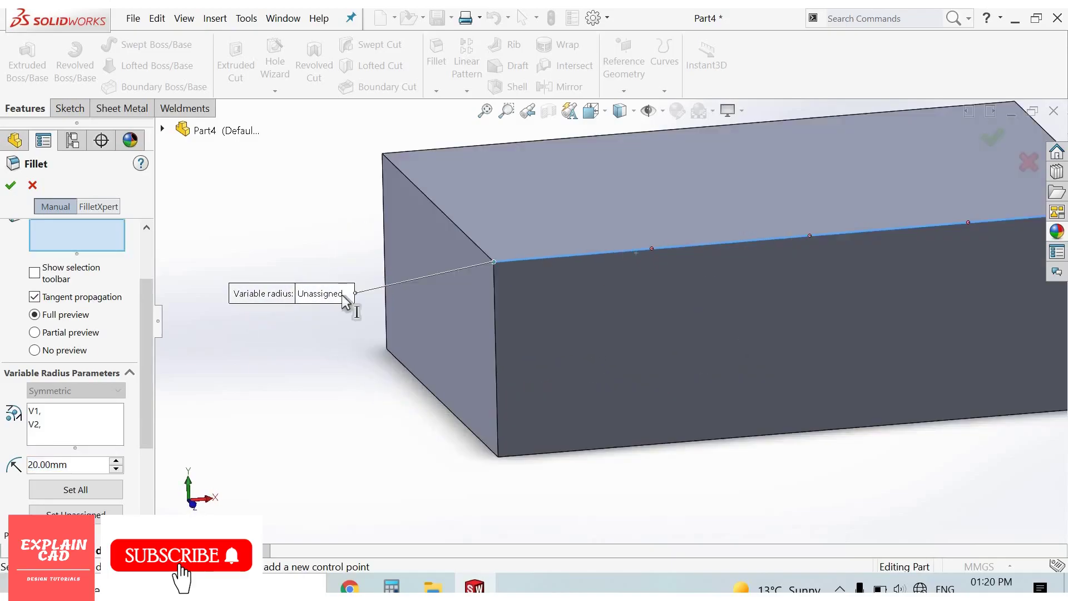
pyautogui.click(341, 295)
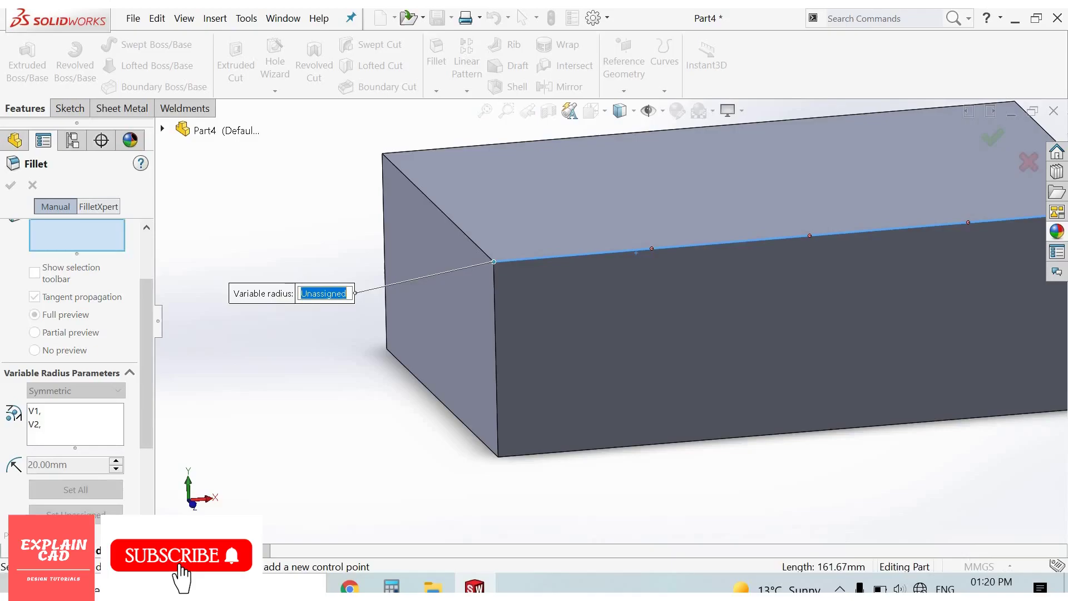
pyautogui.write('10')
pyautogui.press('Return')
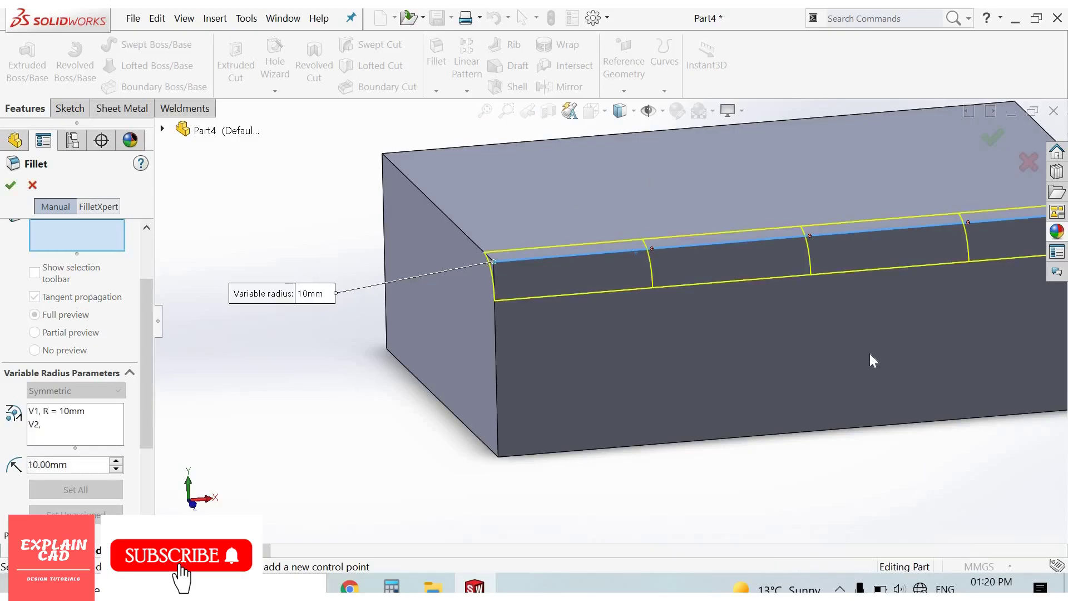
pyautogui.scroll(5, 776, 305)
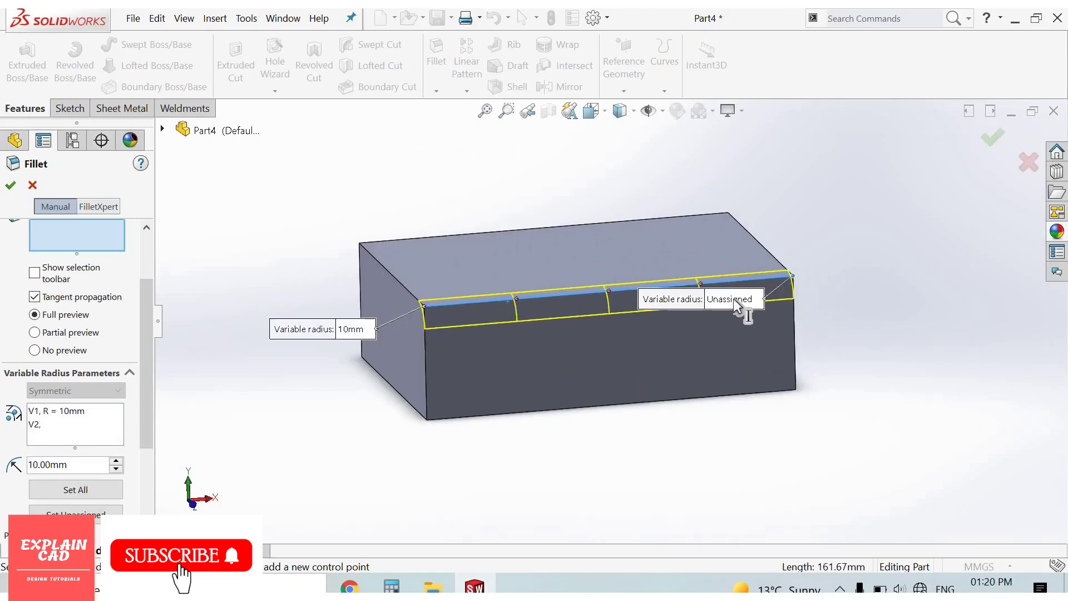
pyautogui.click(734, 297)
pyautogui.write('25')
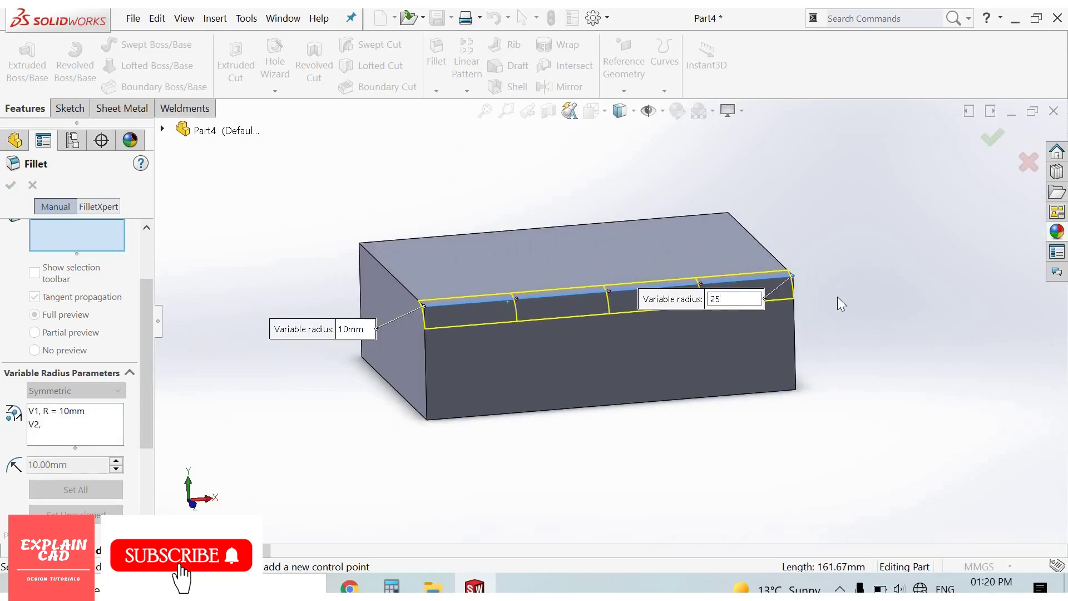
pyautogui.press('Return')
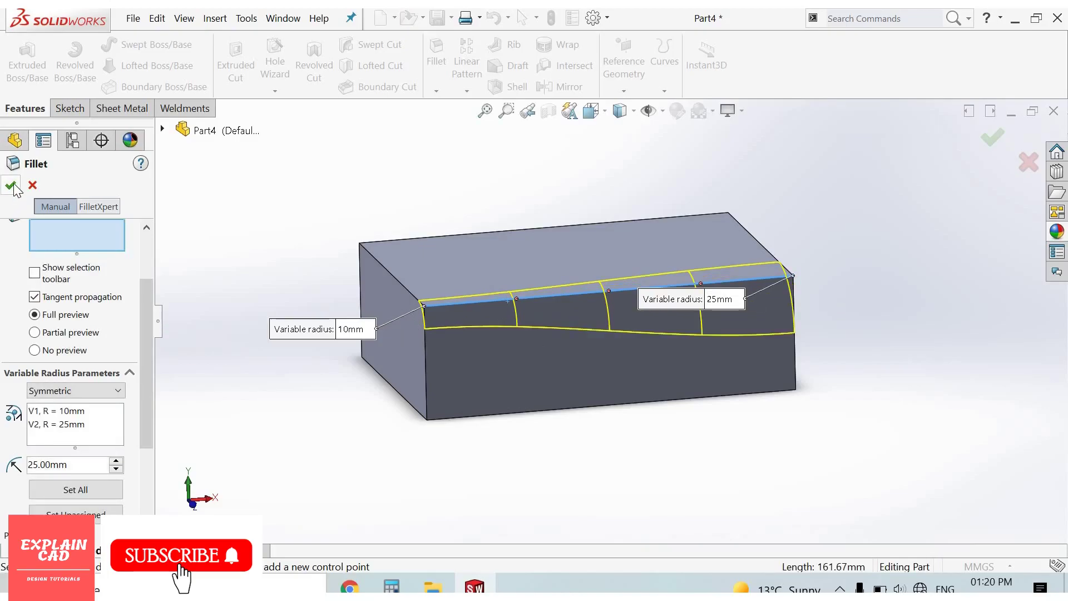
pyautogui.press('Return')
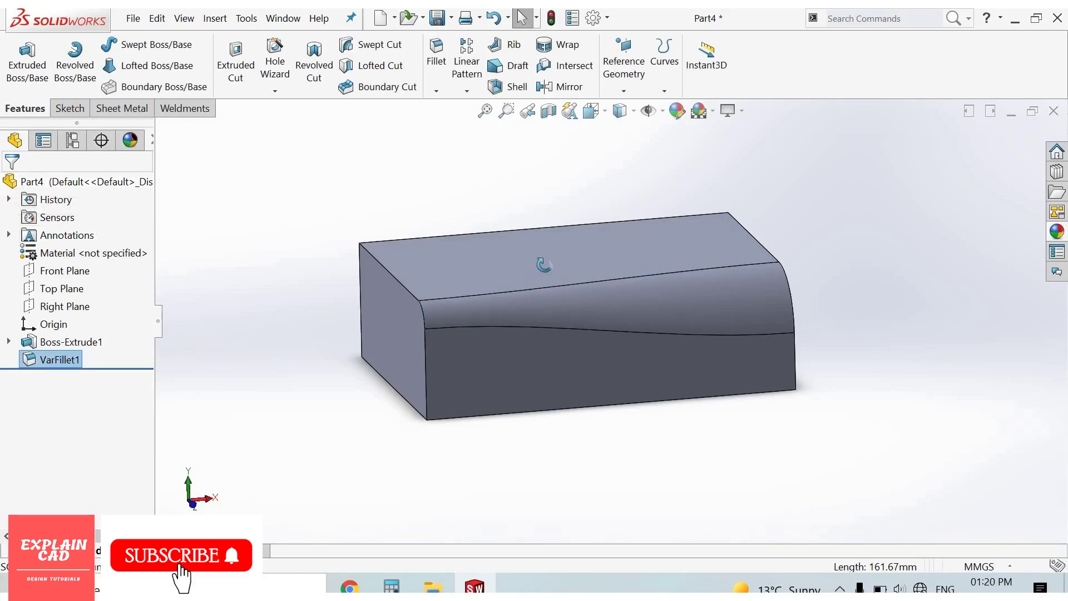
pyautogui.scroll(-2, 525, 398)
# Orbit around to inspect VarFillet1, then delete it
pyautogui.moveTo(525, 398); pyautogui.dragTo(524, 390, button='middle')
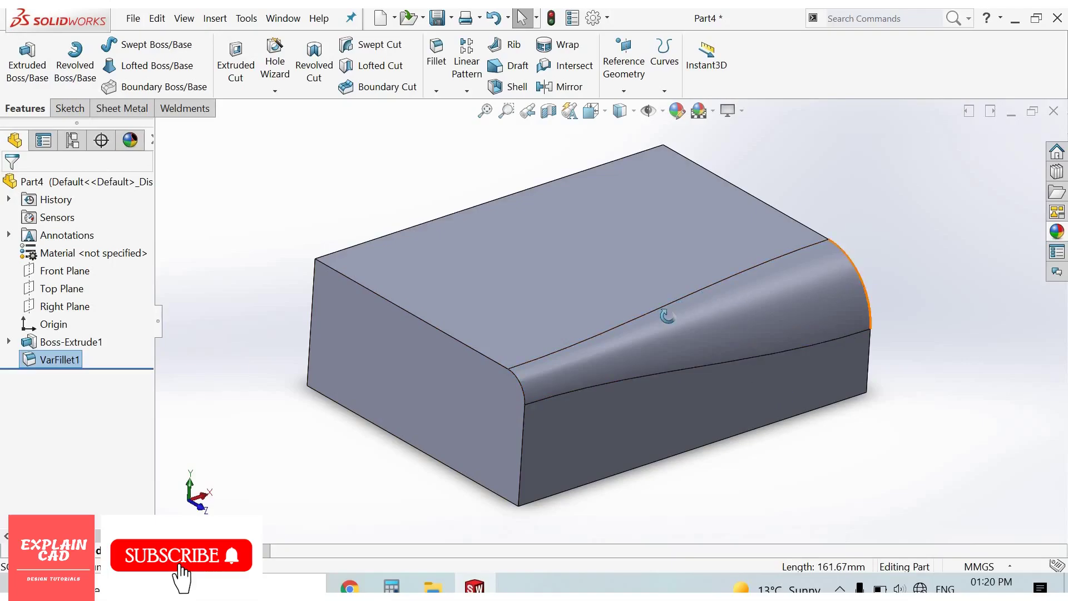
pyautogui.moveTo(652, 332)
pyautogui.mouseDown(button='middle')
pyautogui.moveTo(670, 317)
pyautogui.moveTo(212, 385)
pyautogui.mouseUp(button='middle')
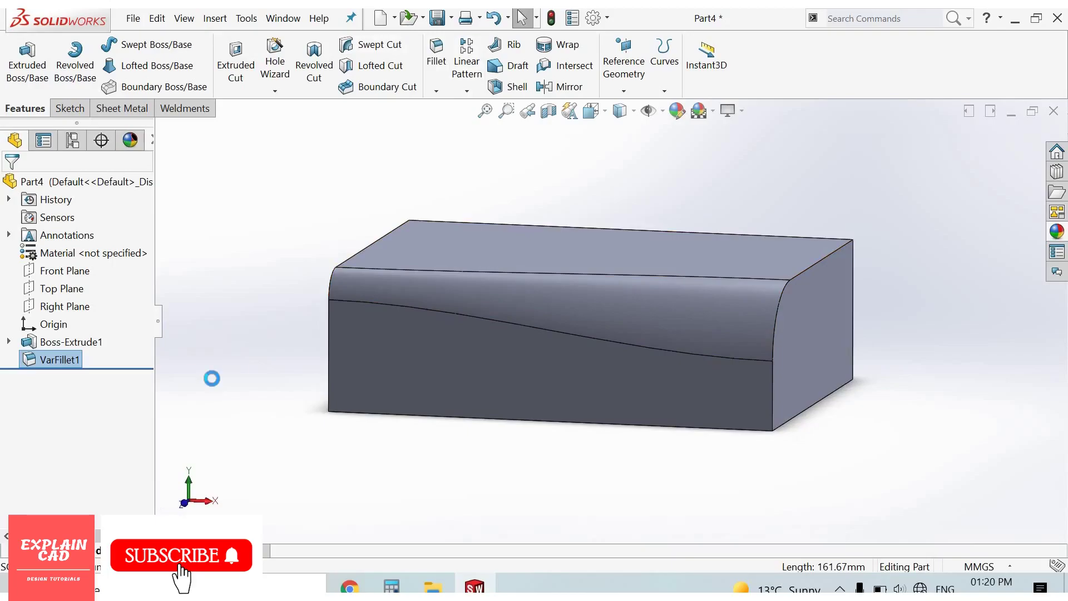
pyautogui.press('Delete')
# Confirm the VarFillet1 deletion and cancel the stray fillet command
pyautogui.press('Return')
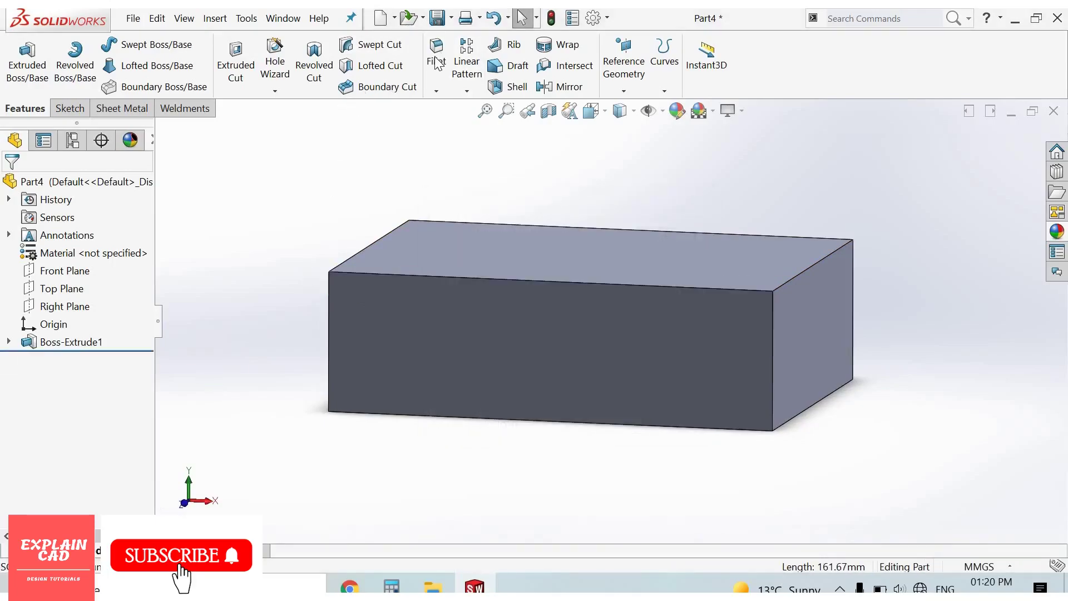
pyautogui.click(438, 64)
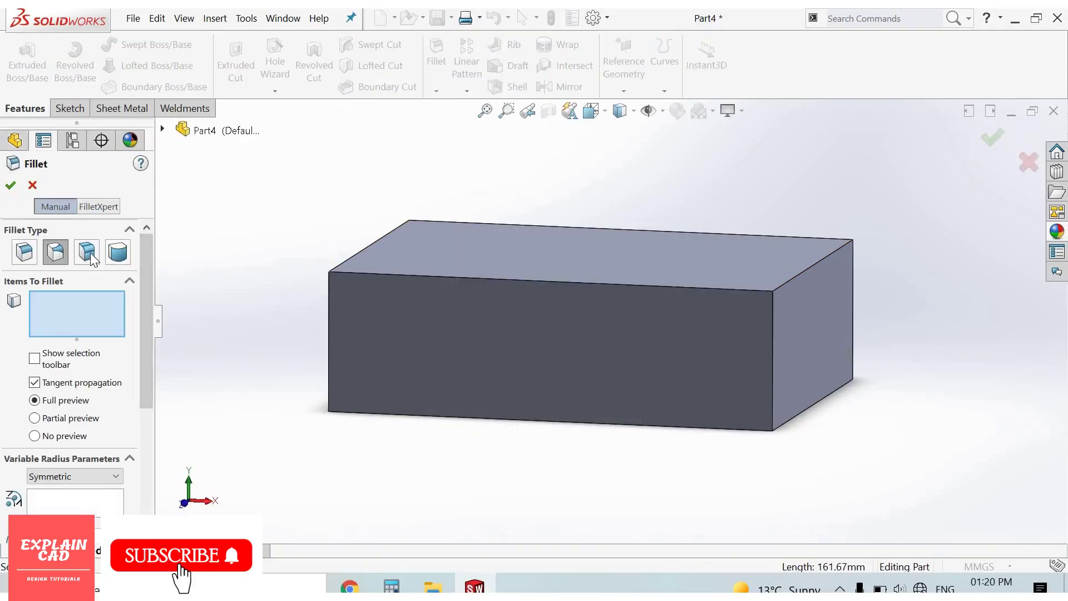
pyautogui.click(33, 186)
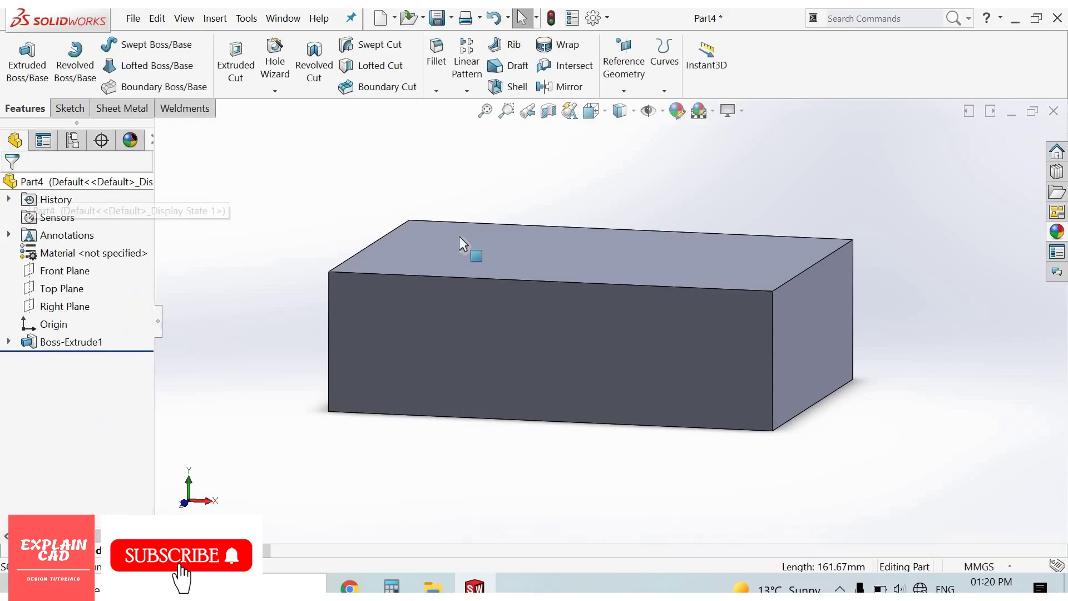
# Sketch a circle centred on the origin on the block's top face
pyautogui.click(518, 239)
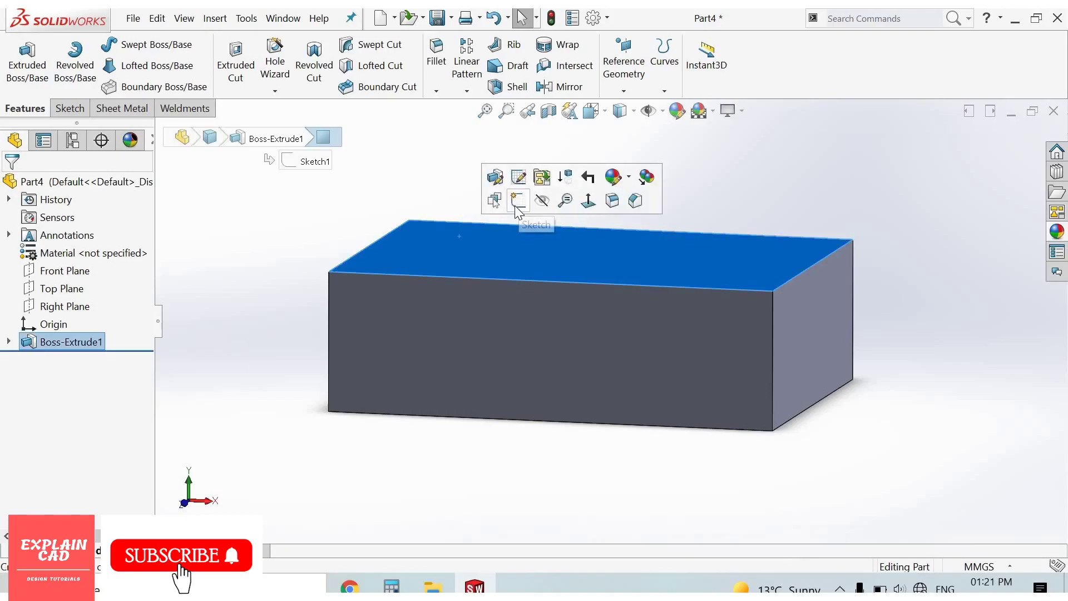
pyautogui.click(516, 206)
pyautogui.hotkey('ctrl', '8')
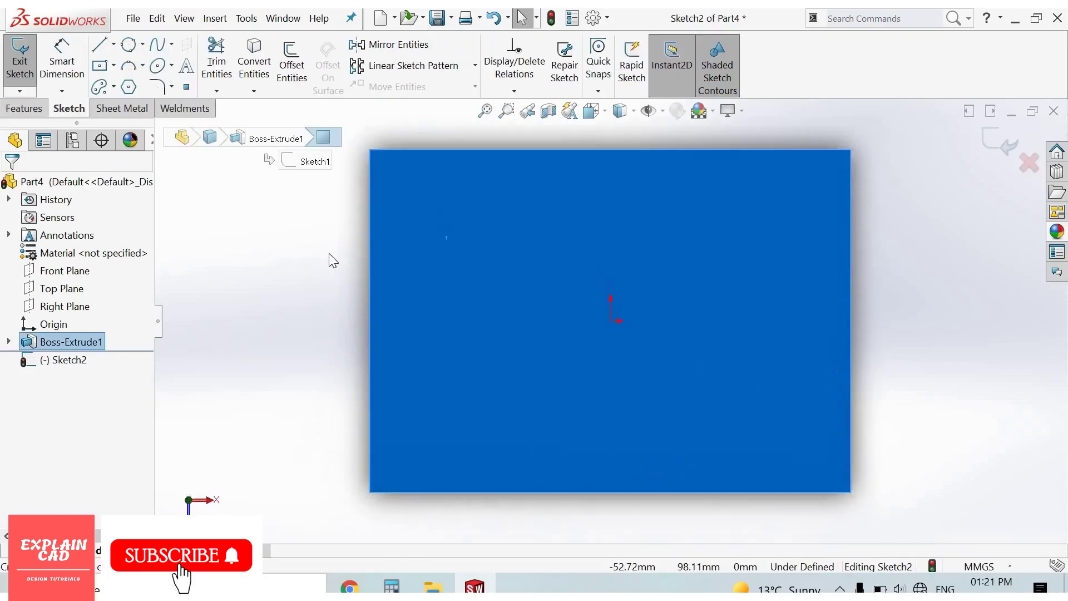
pyautogui.moveTo(367, 256); pyautogui.dragTo(330, 253, button='right')
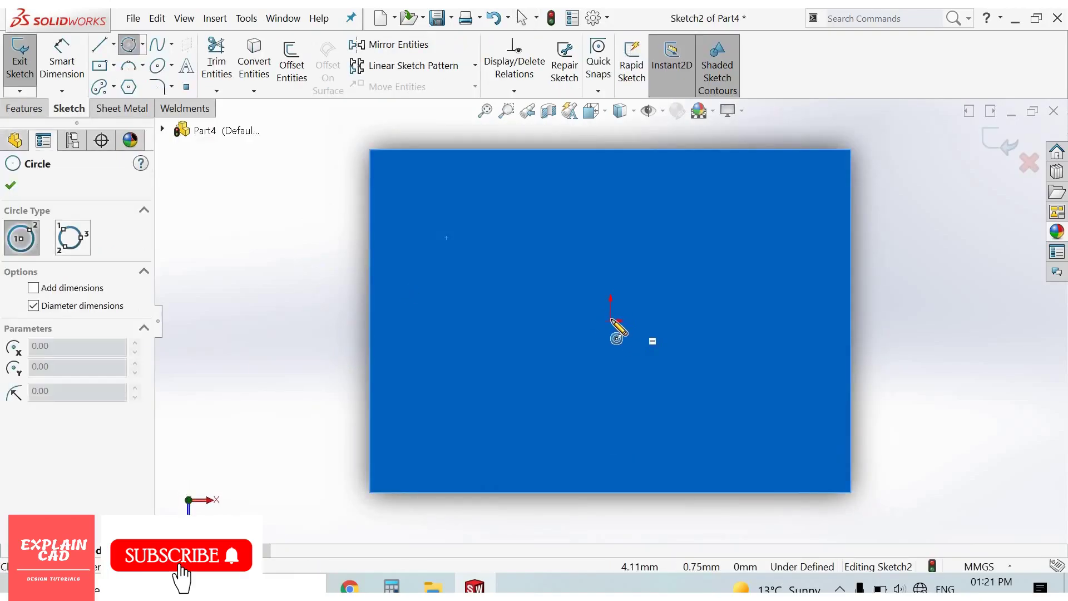
pyautogui.click(610, 320)
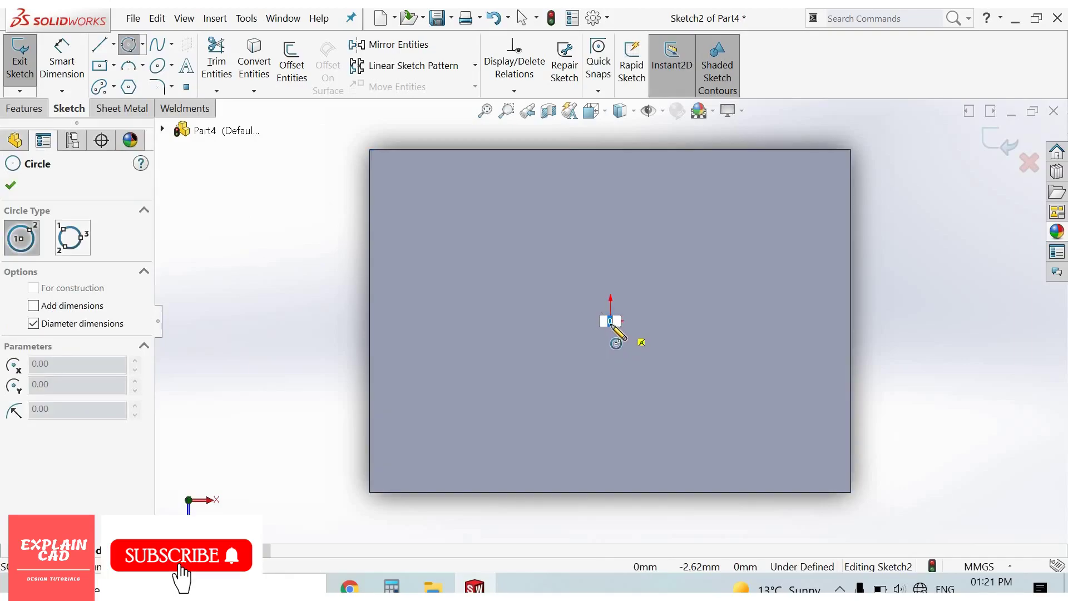
pyautogui.click(657, 349)
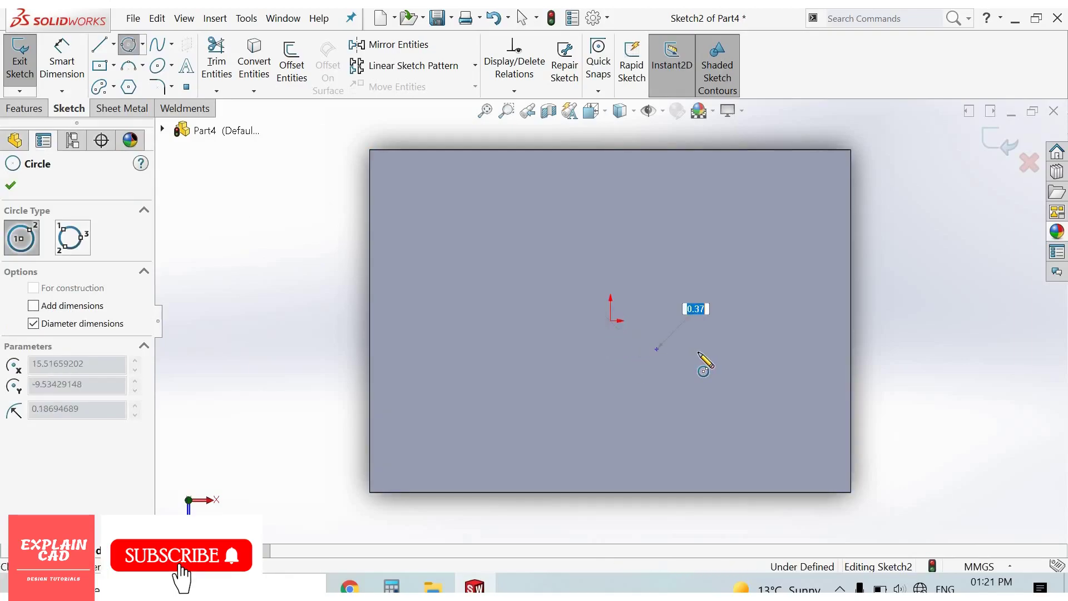
pyautogui.click(694, 350)
pyautogui.press('Return')
pyautogui.rightClick(724, 282)
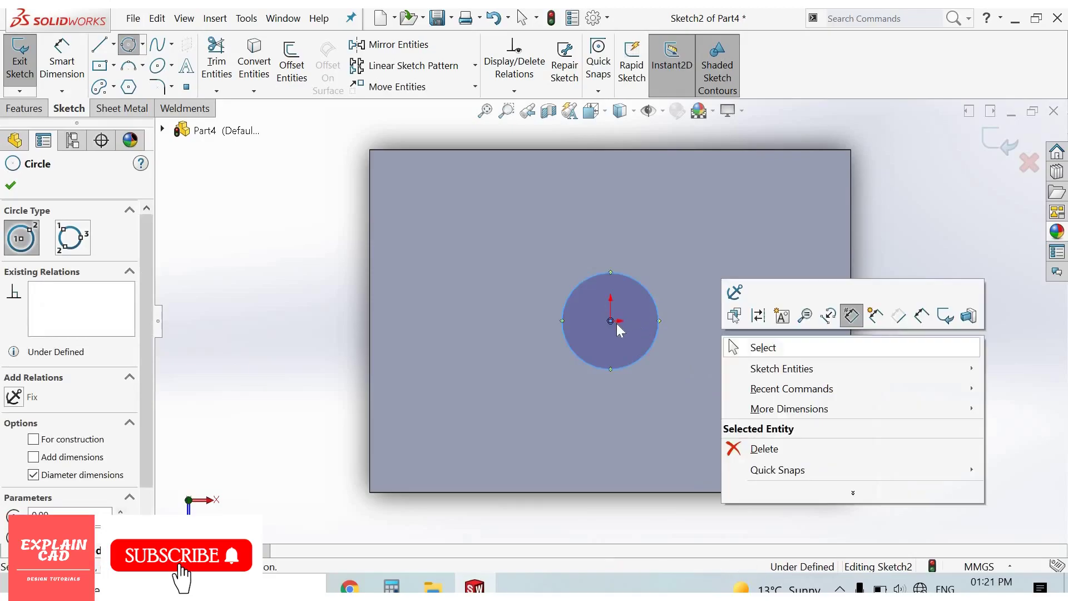
pyautogui.click(759, 348)
pyautogui.click(631, 326)
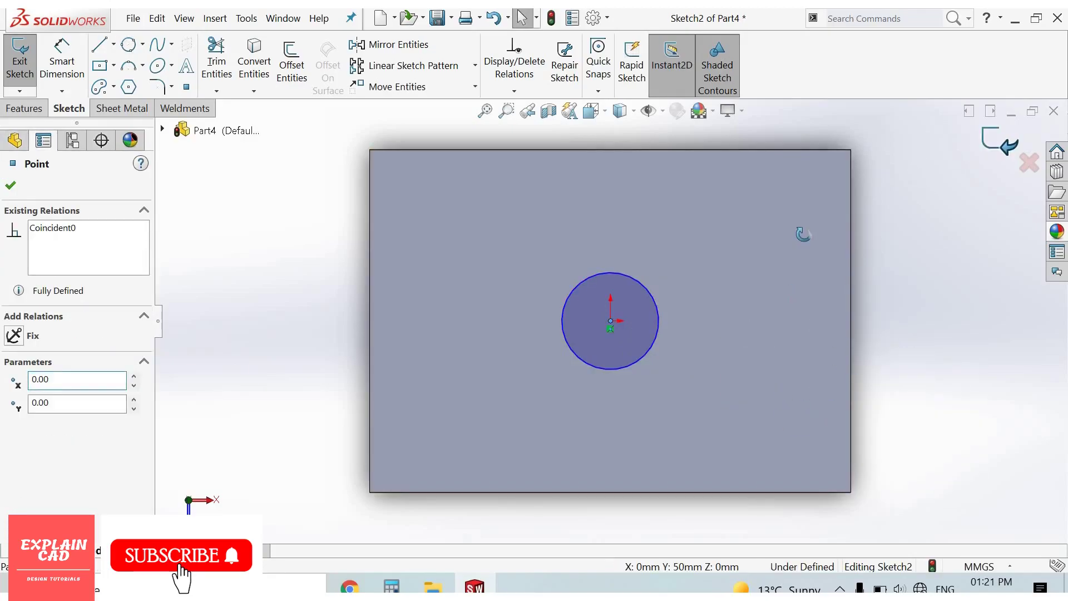
# Exit the sketch and extrude the circle 50 mm into a cylinder
pyautogui.click(24, 65)
pyautogui.click(28, 67)
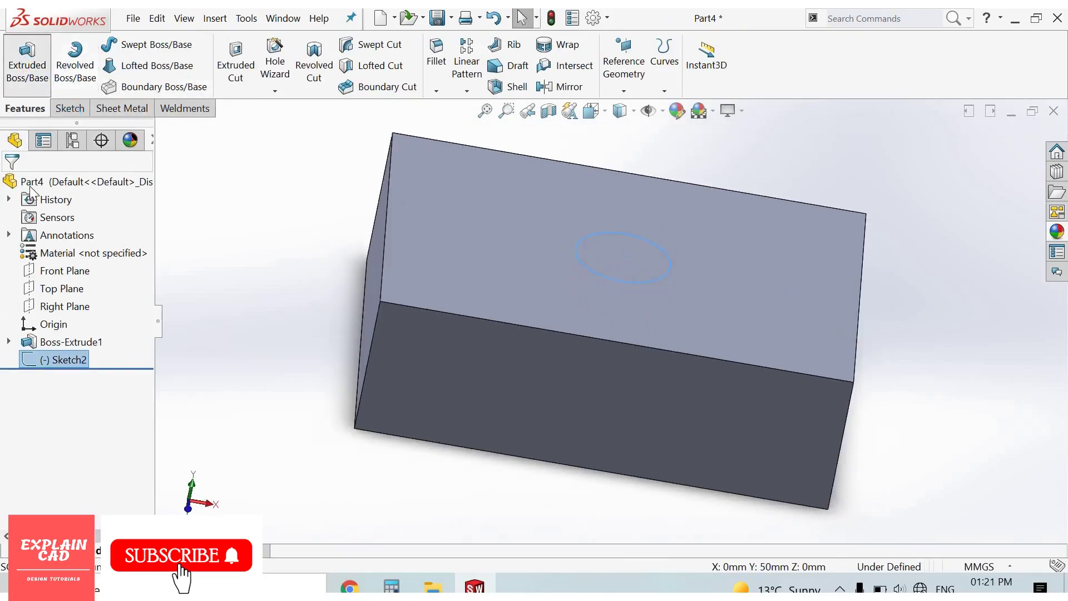
pyautogui.press('Return')
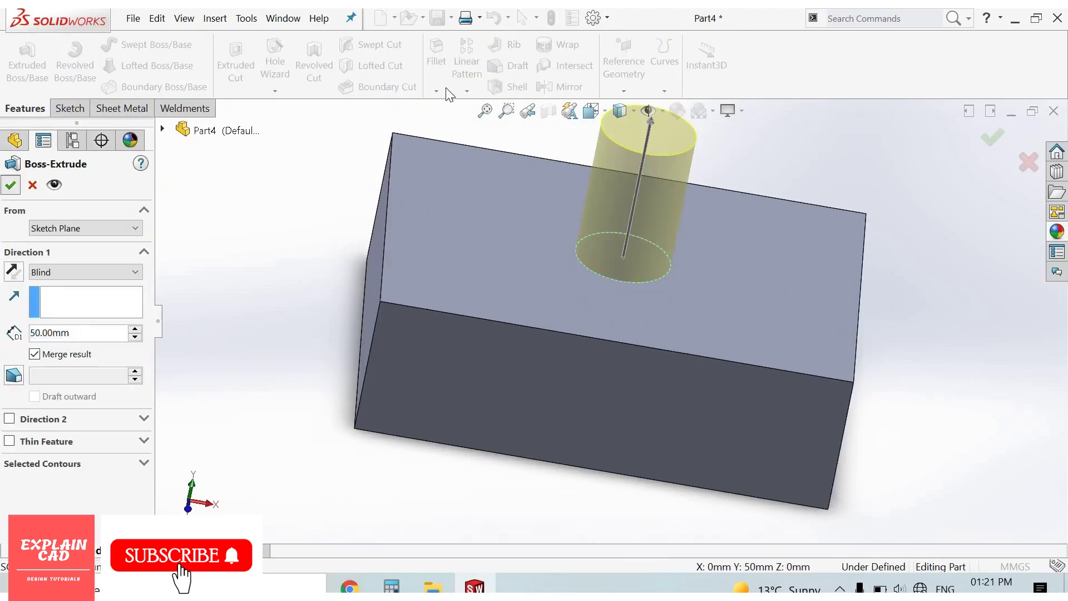
# Add a 15 mm face fillet between the block's top face and the cylinder
pyautogui.click(436, 54)
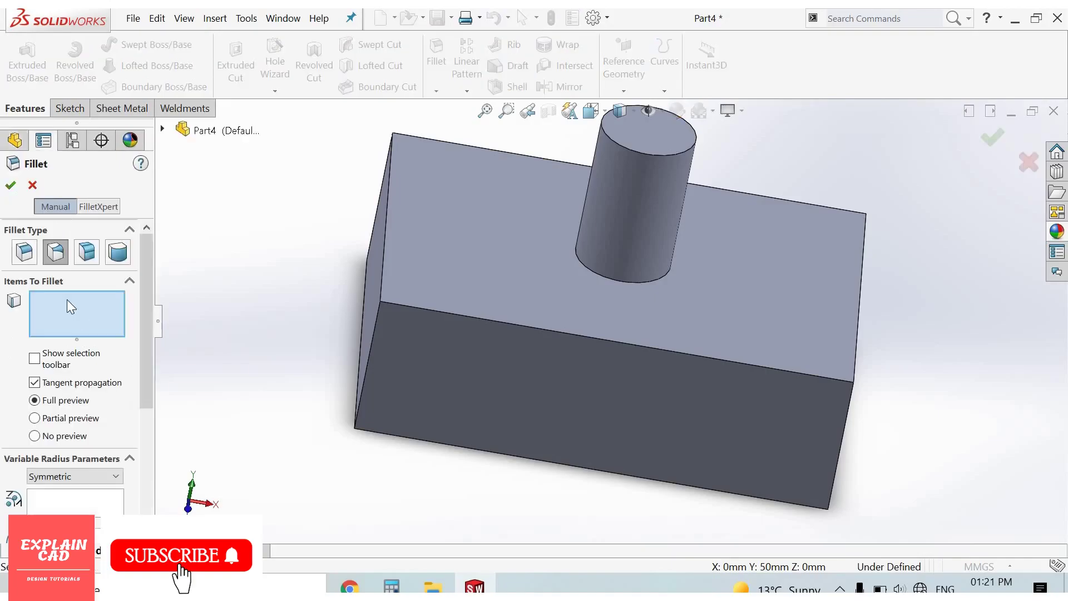
pyautogui.click(83, 256)
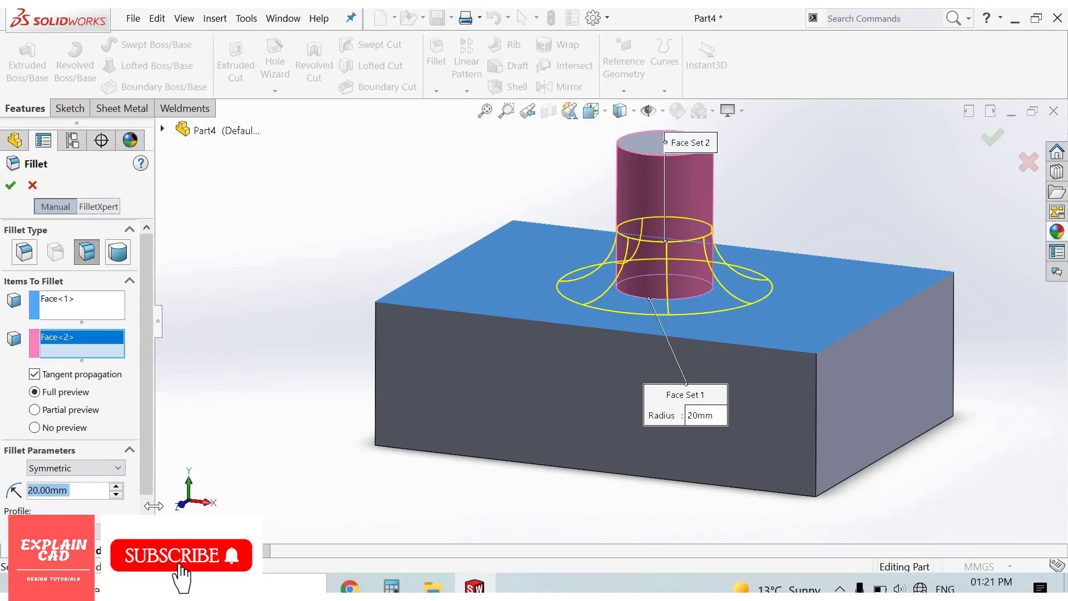
pyautogui.write('15')
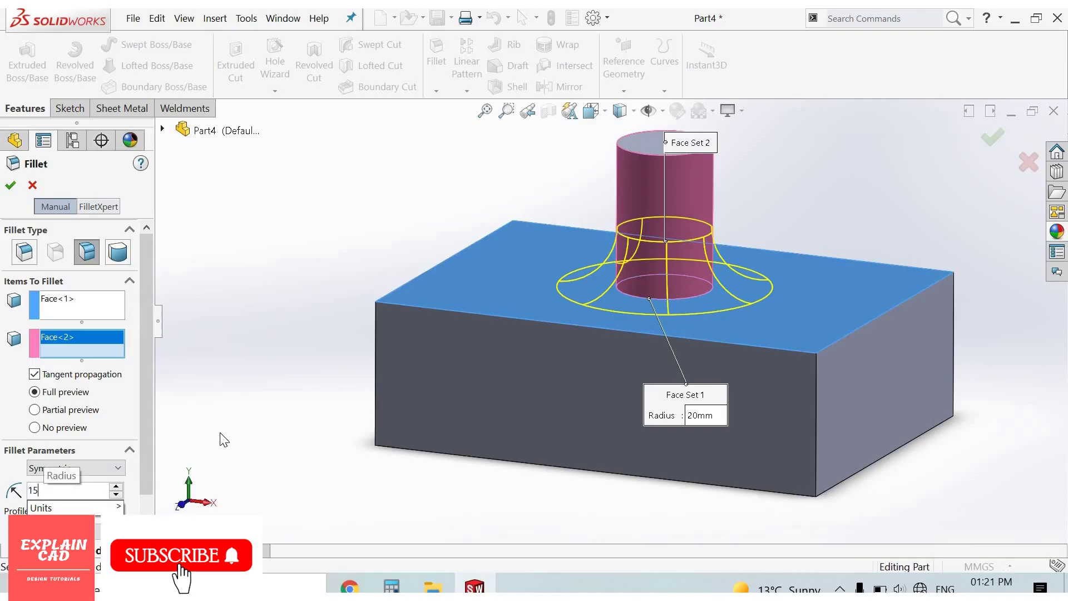
pyautogui.press('Return')
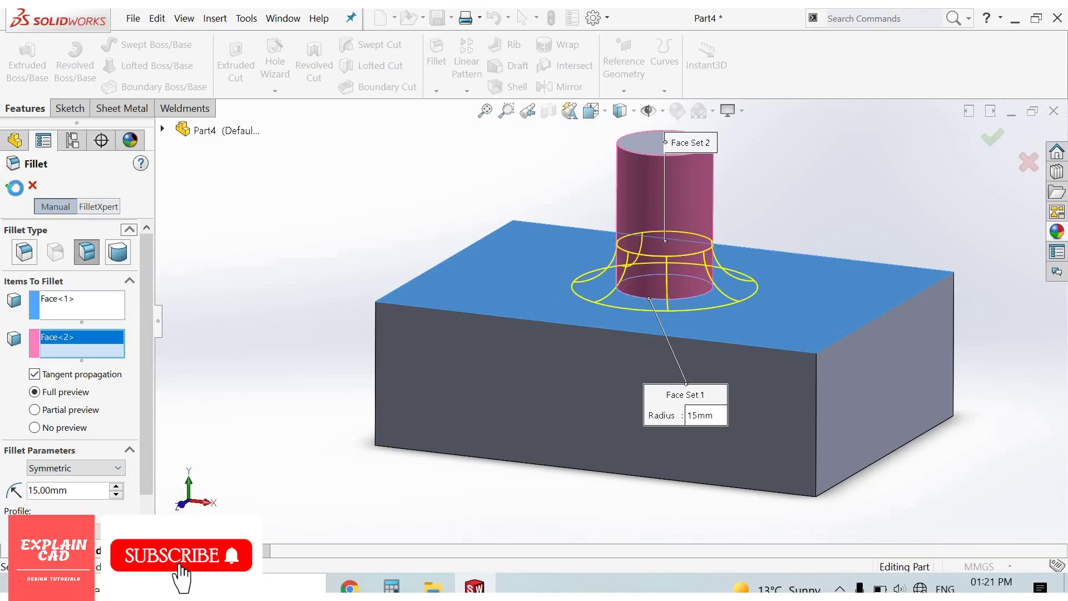
pyautogui.click(10, 186)
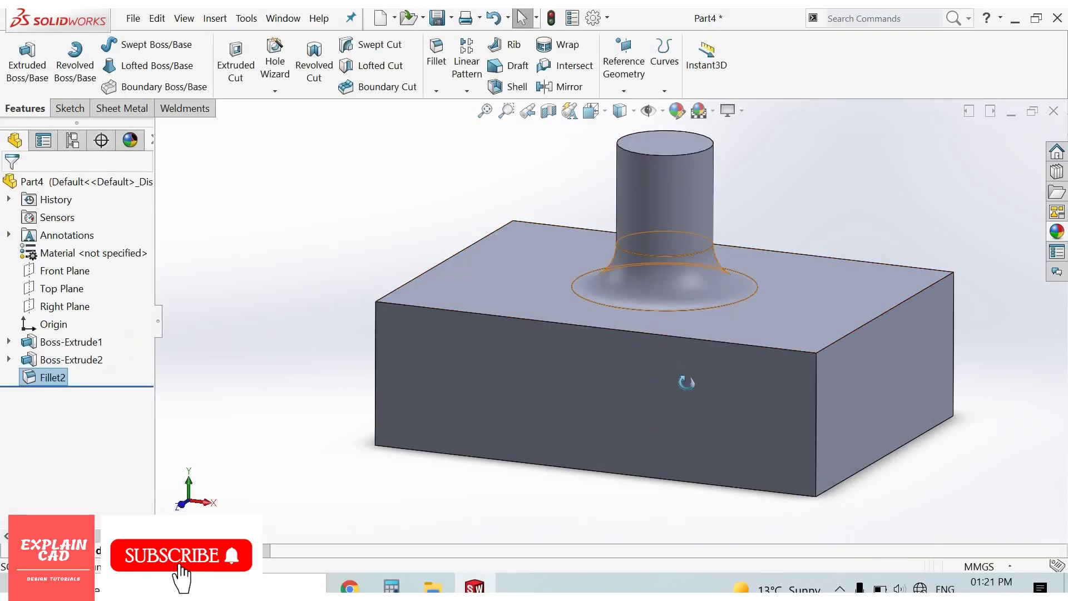
pyautogui.moveTo(668, 397)
pyautogui.mouseDown(button='middle')
pyautogui.moveTo(634, 254)
pyautogui.moveTo(456, 311)
pyautogui.mouseUp(button='middle')
# Apply a full round fillet using the block's top, right end and bottom faces
pyautogui.press('f')
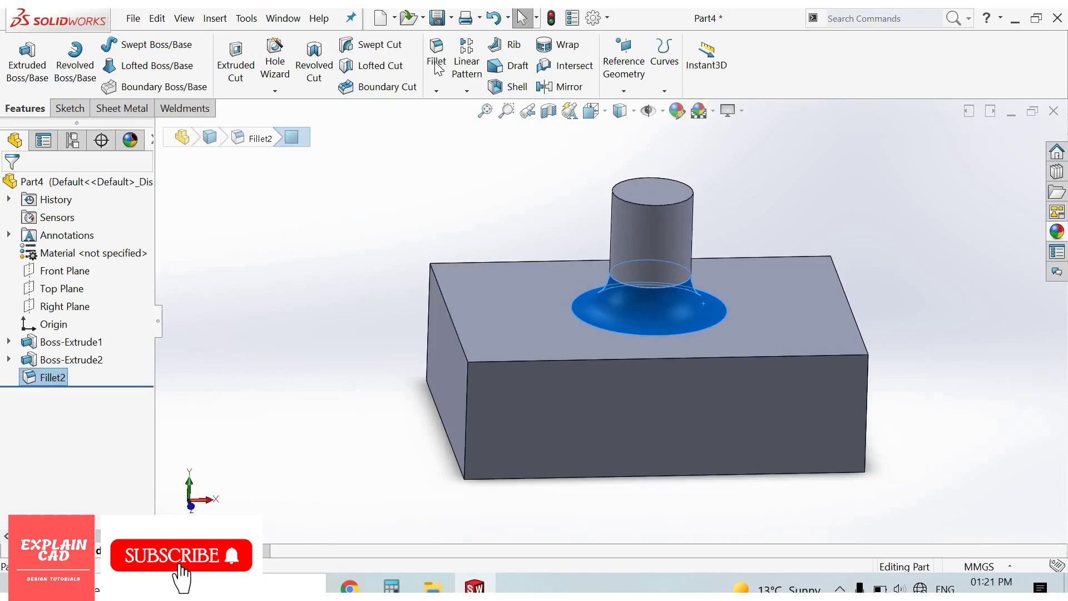
pyautogui.click(438, 69)
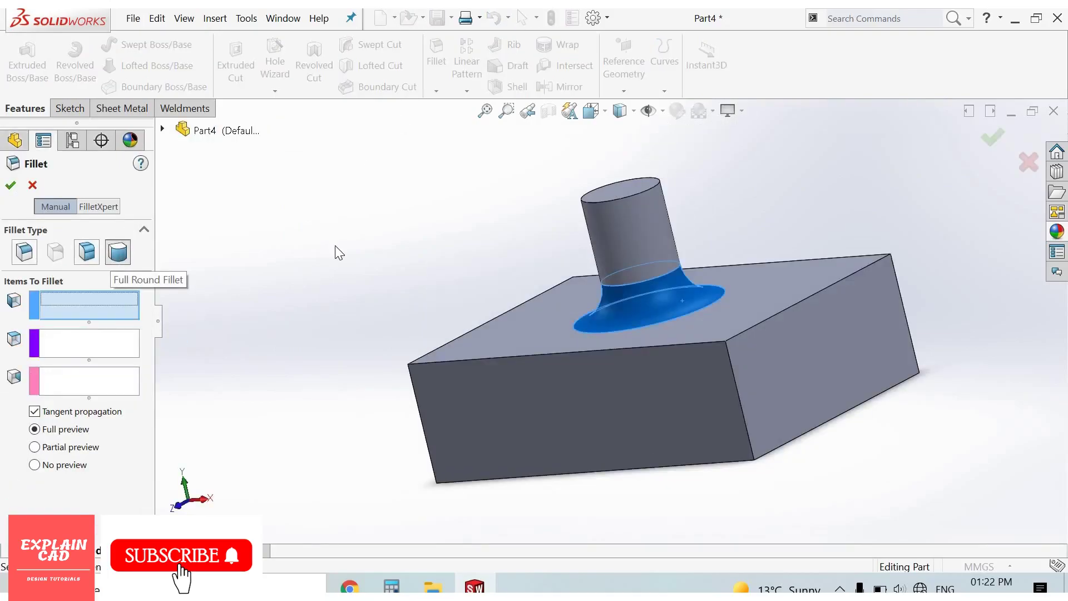
pyautogui.click(100, 301)
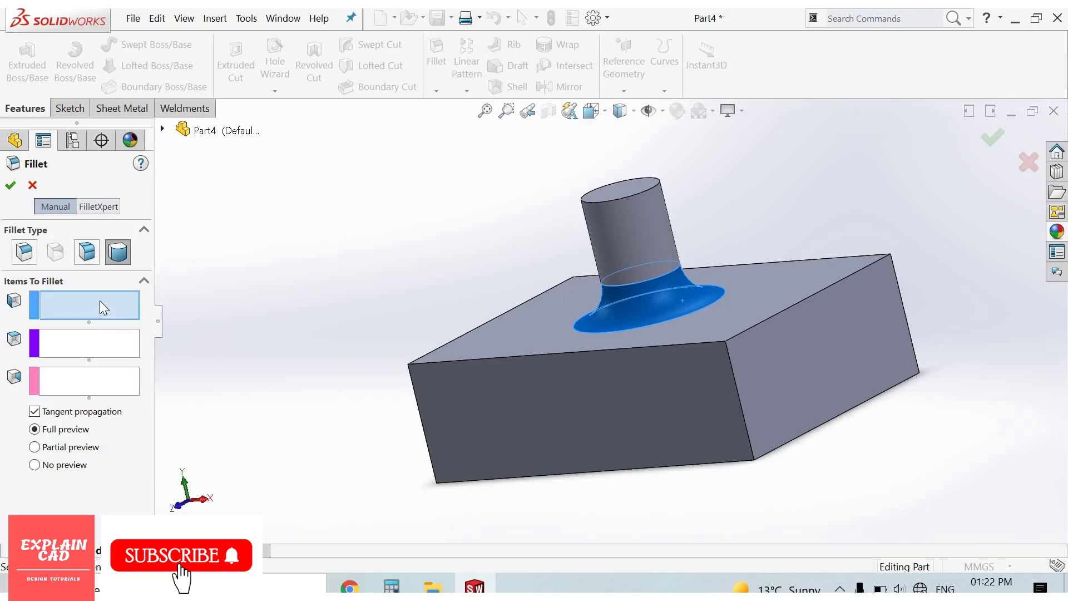
pyautogui.click(759, 291)
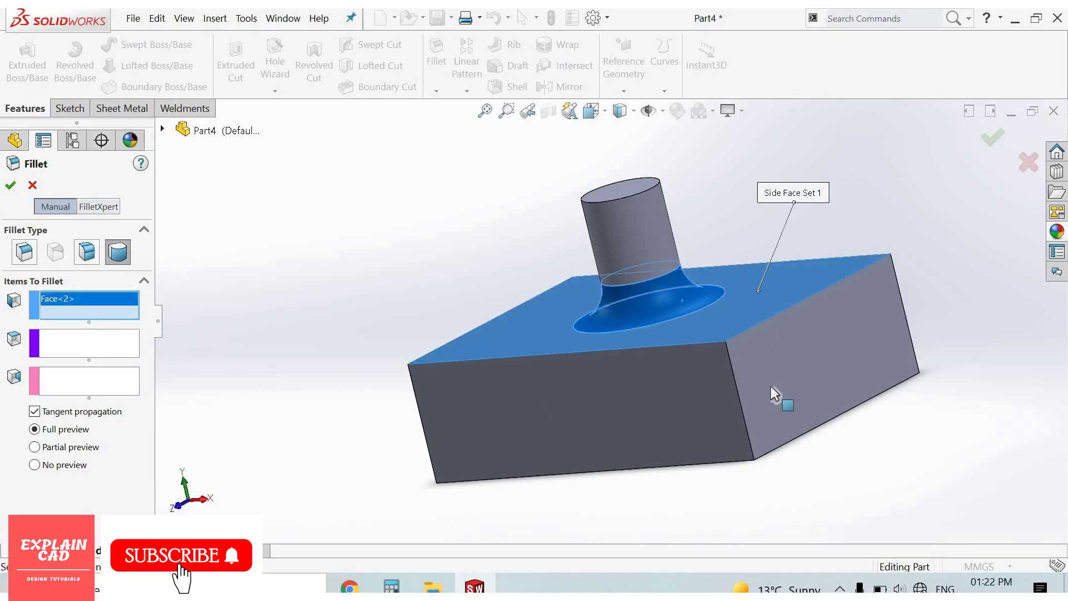
pyautogui.click(777, 351)
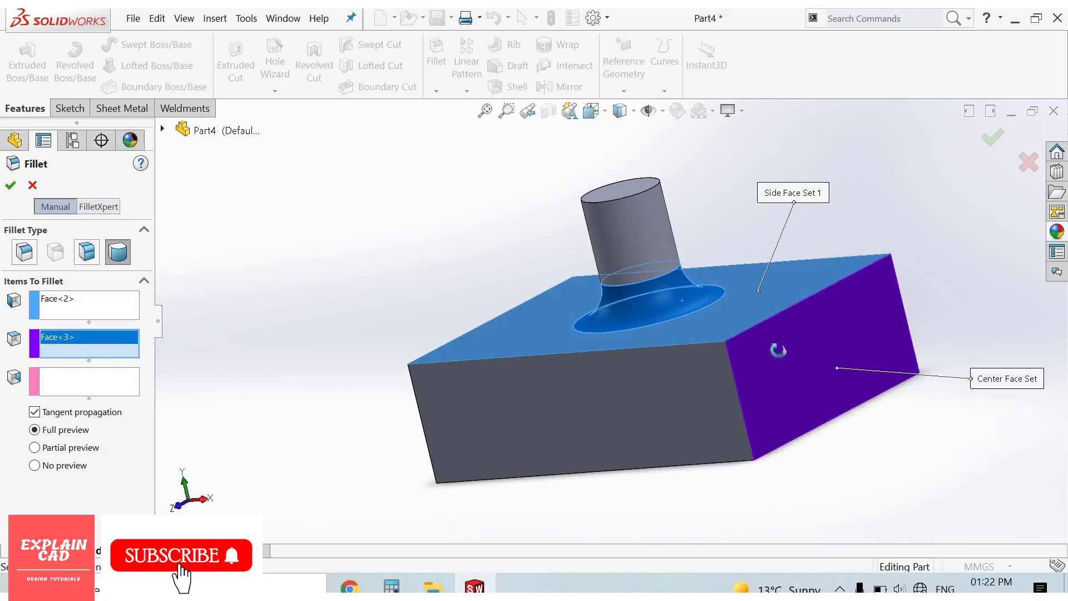
pyautogui.hotkey('shift', 'Up')
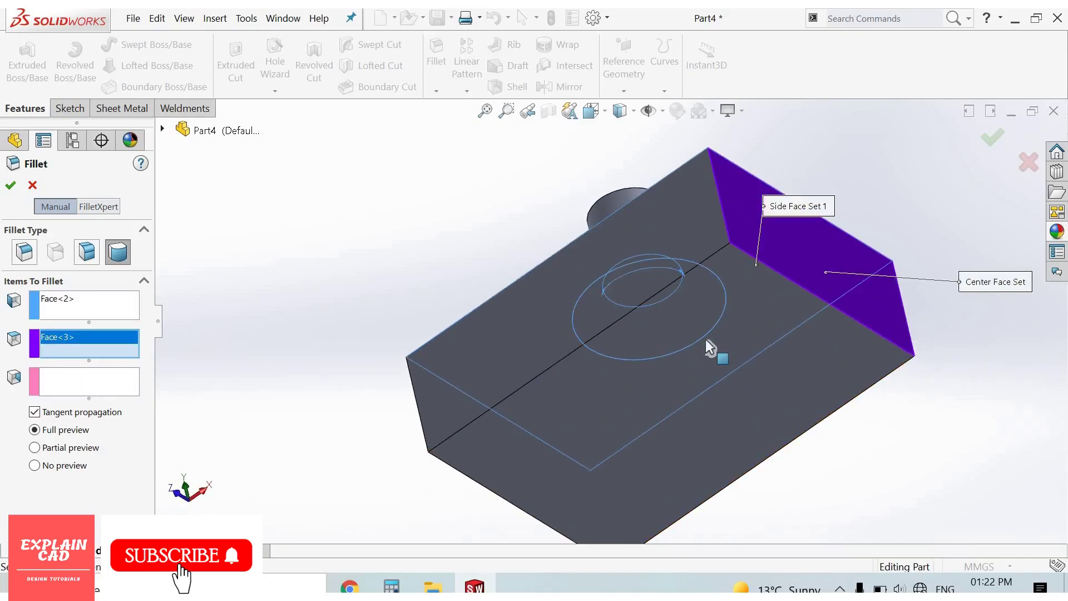
pyautogui.click(829, 471)
pyautogui.hotkey('shift', 'Down')
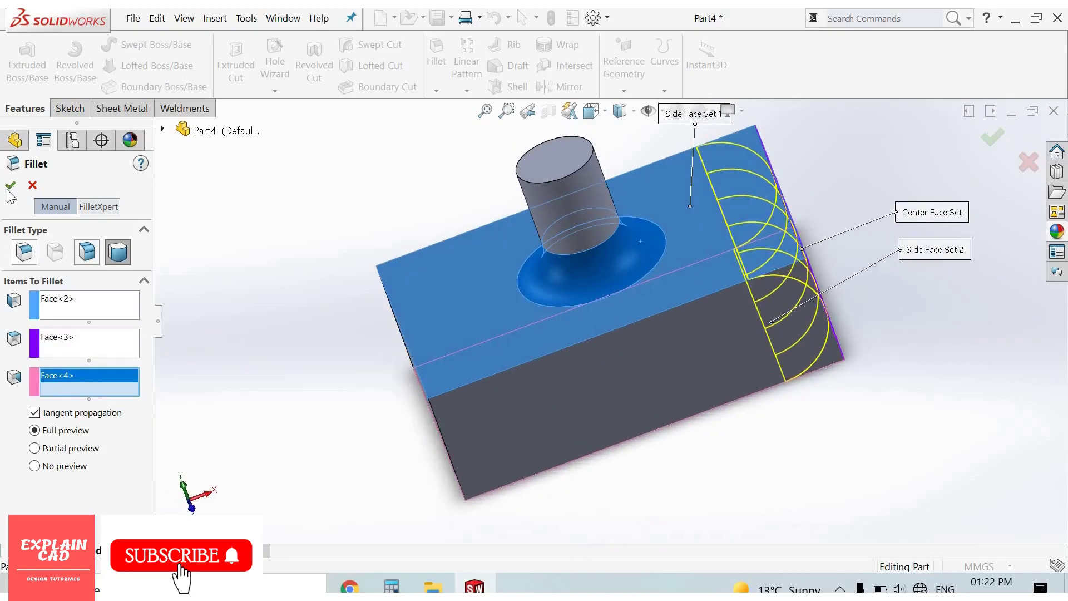
pyautogui.click(10, 187)
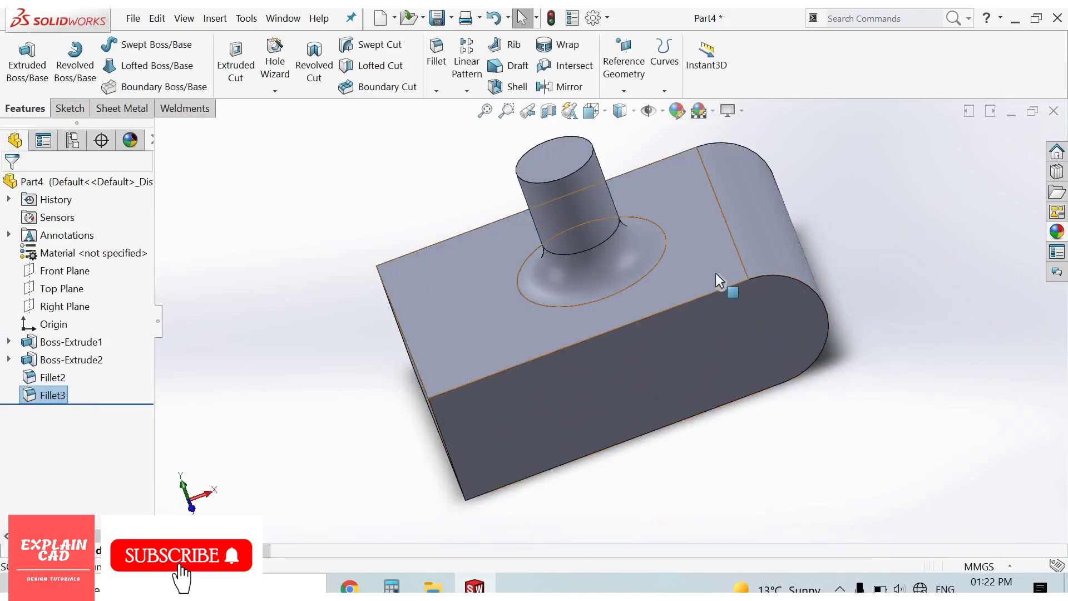
pyautogui.moveTo(716, 281); pyautogui.dragTo(680, 286, button='middle')
pyautogui.moveTo(743, 255)
pyautogui.mouseDown(button='middle')
pyautogui.moveTo(821, 349)
pyautogui.moveTo(802, 353)
pyautogui.moveTo(805, 326)
pyautogui.mouseUp(button='middle')
pyautogui.moveTo(707, 255)
pyautogui.mouseDown(button='middle')
pyautogui.moveTo(847, 365)
pyautogui.moveTo(788, 415)
pyautogui.moveTo(646, 375)
pyautogui.mouseUp(button='middle')
pyautogui.moveTo(707, 344); pyautogui.dragTo(325, 231, button='middle')
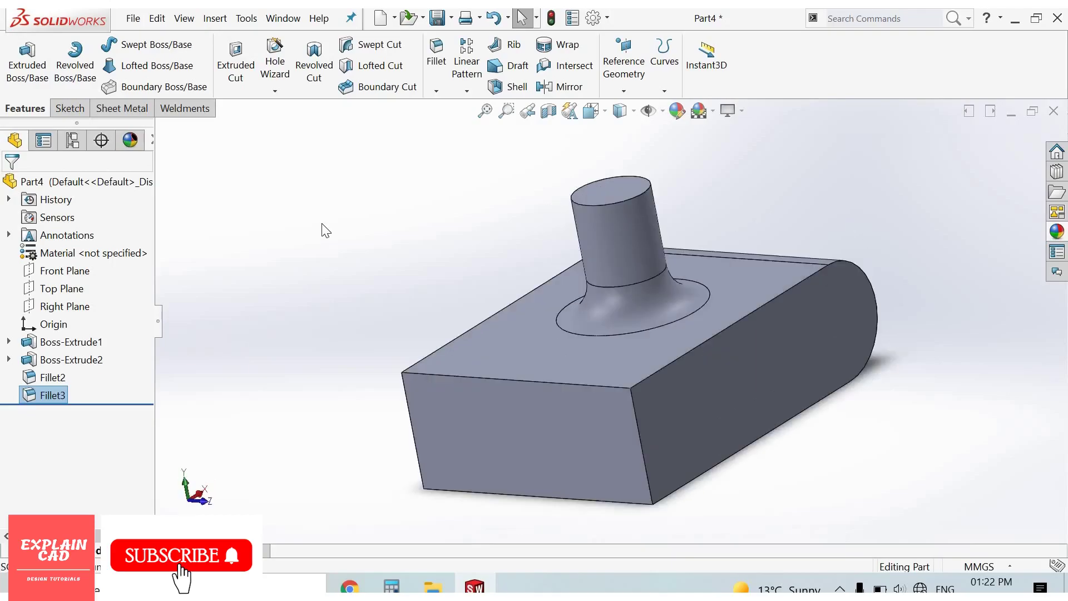